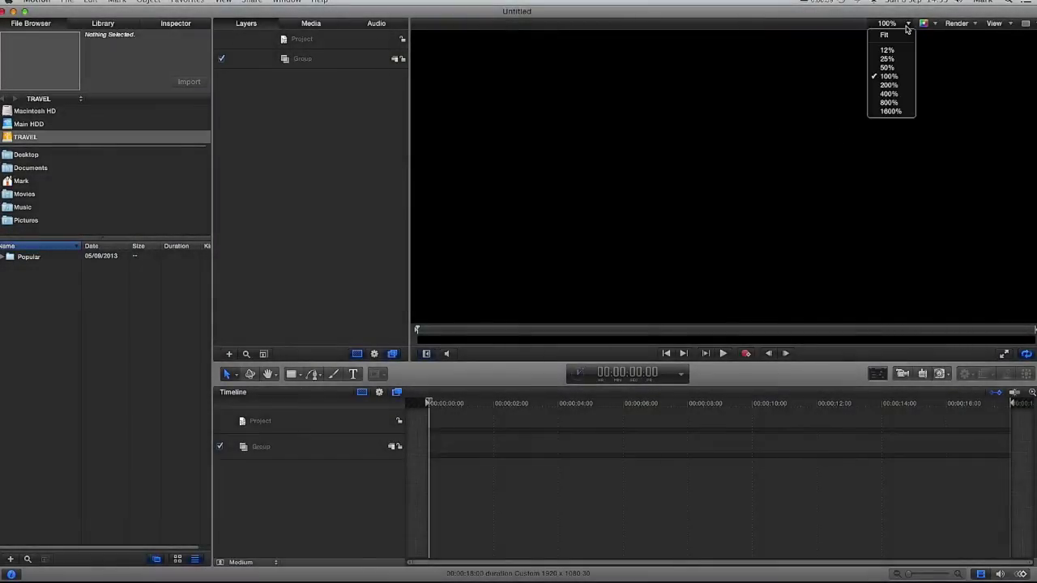
# Fit the canvas in the viewer and apply the Lens Flare generator from the Library.
pyautogui.click(885, 35)
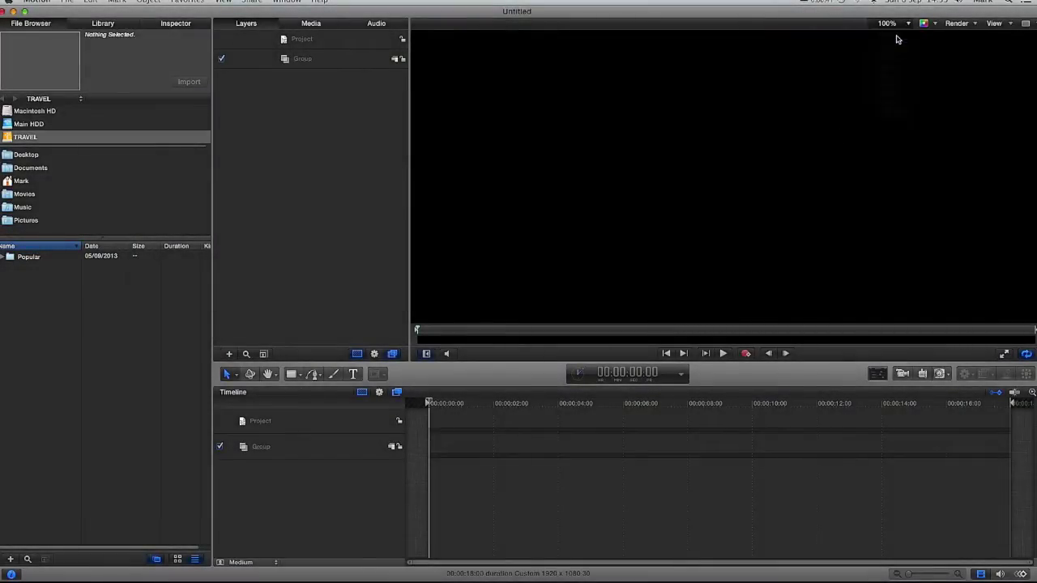
pyautogui.click(100, 28)
pyautogui.click(31, 67)
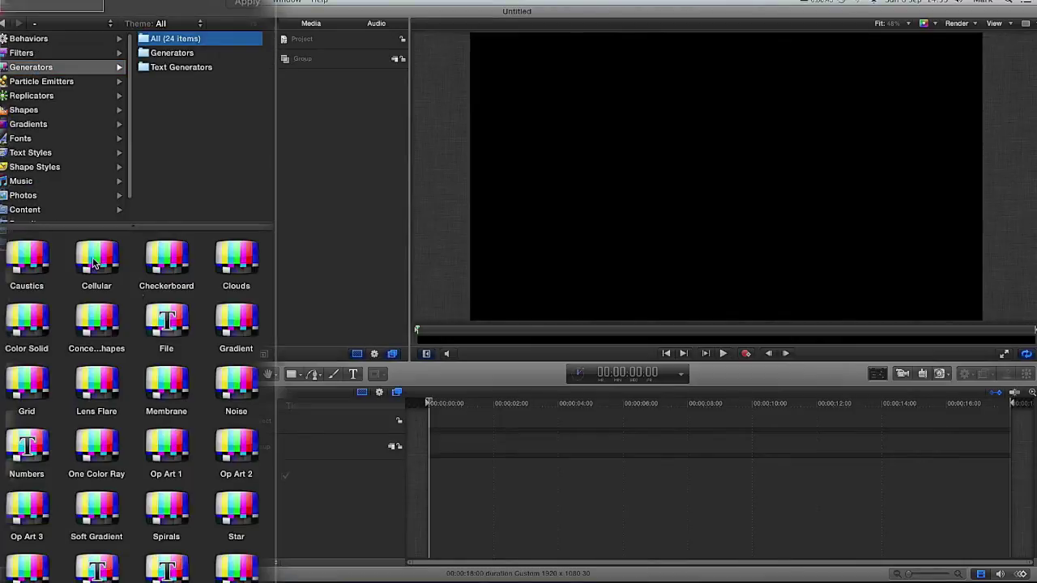
pyautogui.click(103, 379)
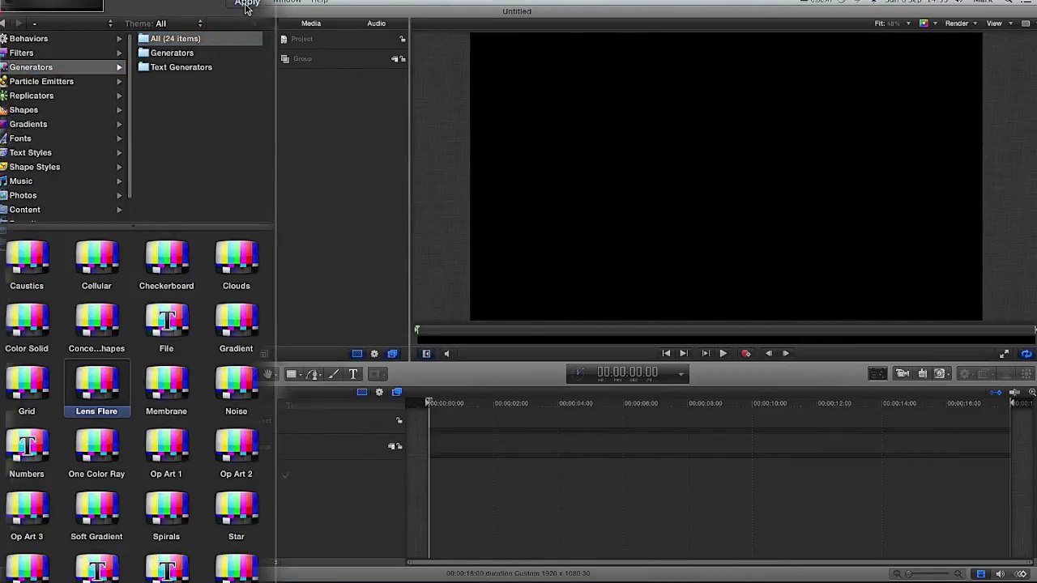
pyautogui.click(246, 5)
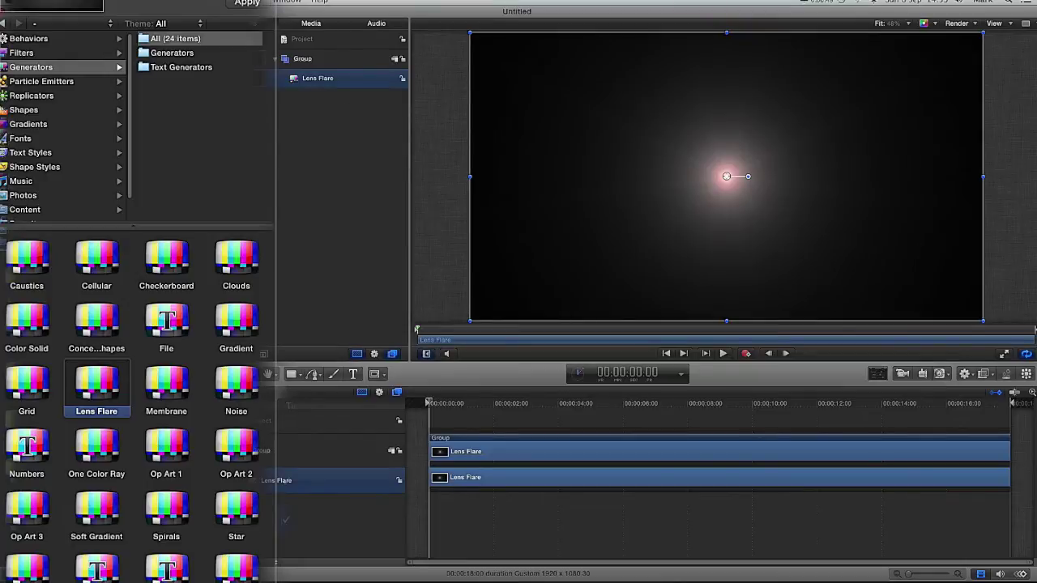
# Scale the lens flare up to about 353% in its Properties.
pyautogui.press('F4')
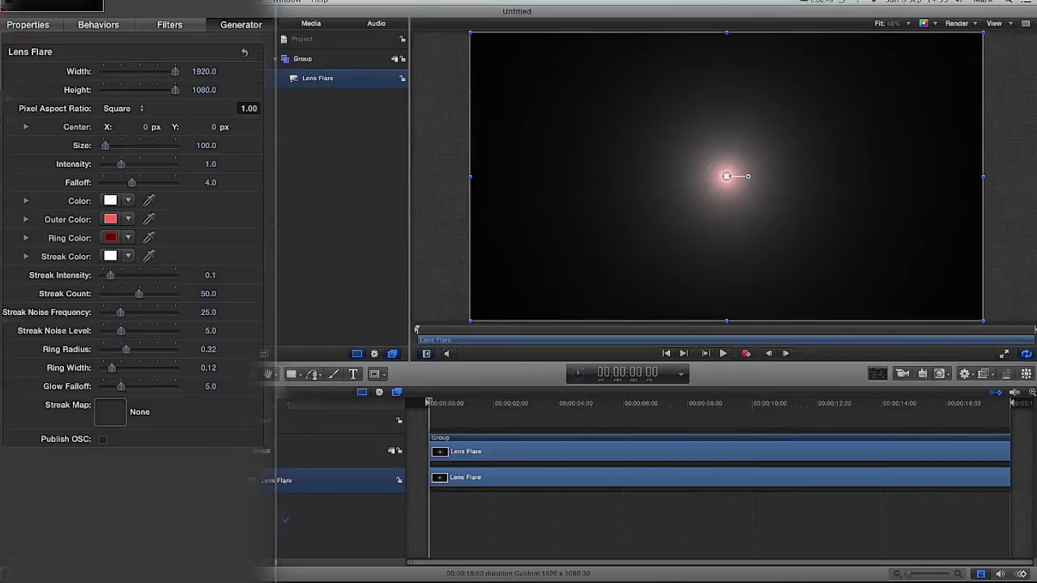
pyautogui.click(29, 25)
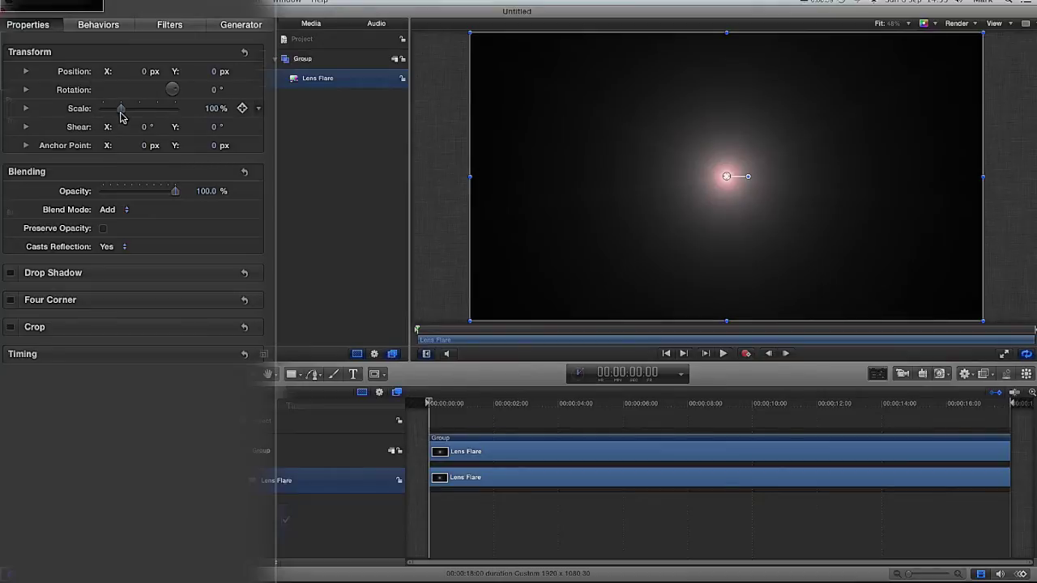
pyautogui.moveTo(121, 112); pyautogui.dragTo(168, 119)
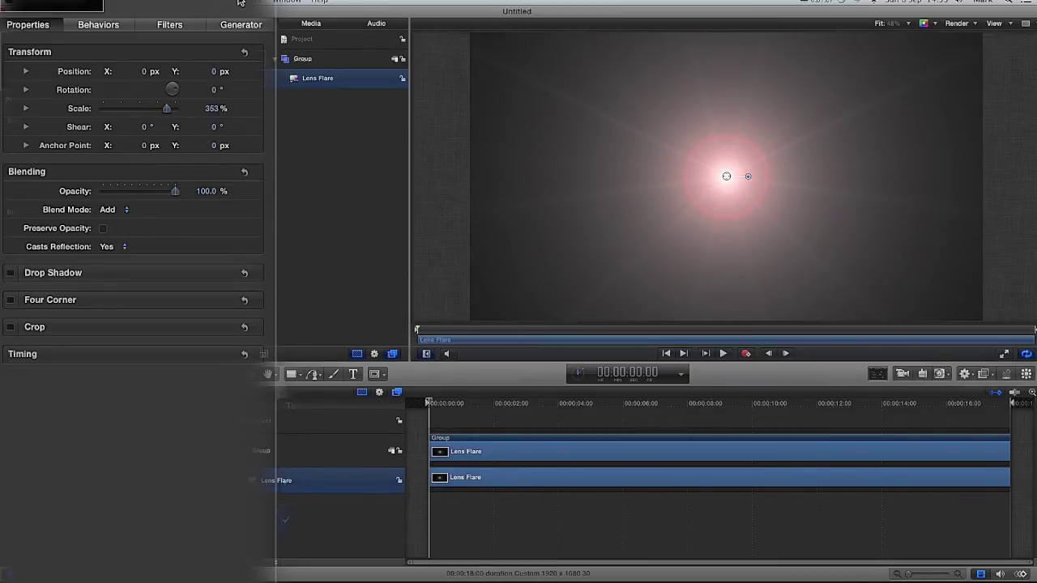
pyautogui.click(246, 26)
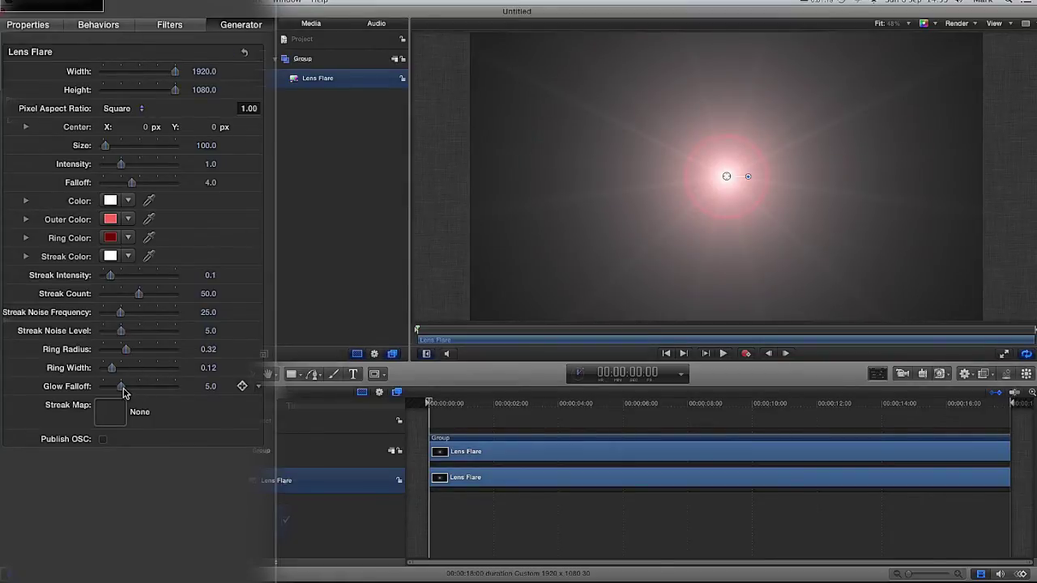
# Set Glow Falloff to 0, move the flare centre to the top-left corner, and lower Intensity to 0.15.
pyautogui.moveTo(123, 393); pyautogui.dragTo(96, 392)
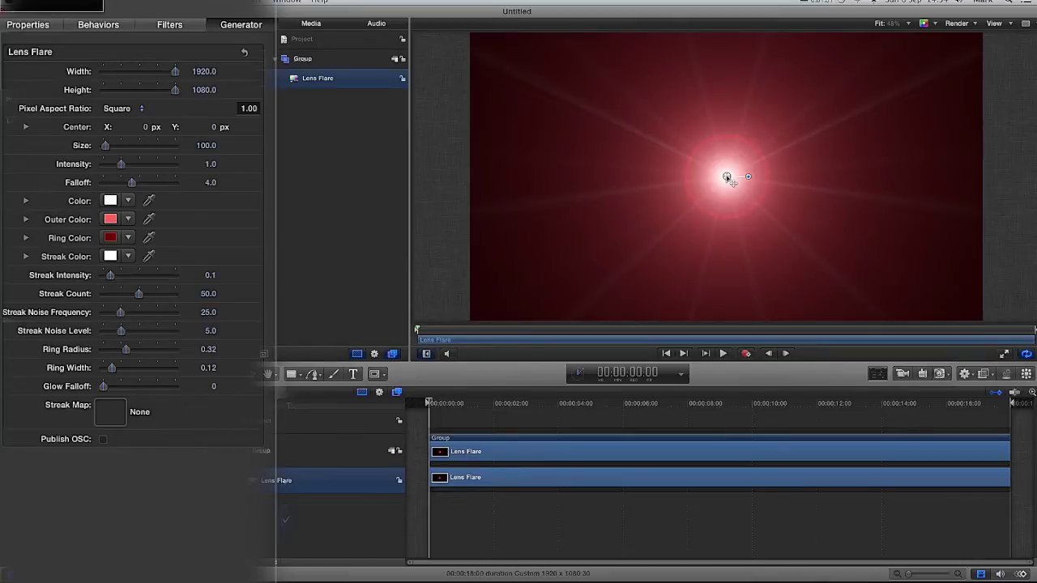
pyautogui.moveTo(727, 177); pyautogui.dragTo(493, 50)
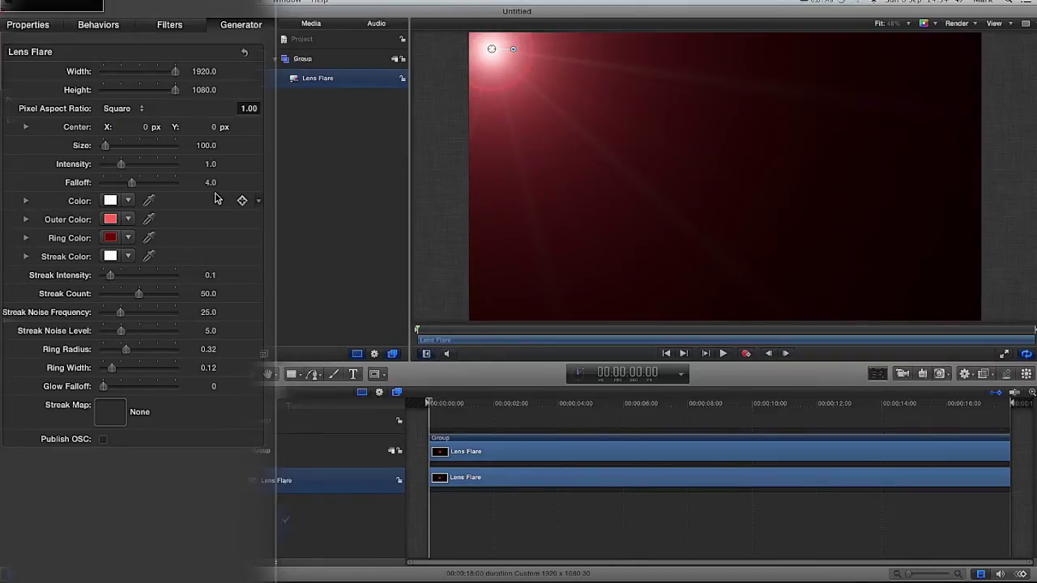
pyautogui.moveTo(122, 167); pyautogui.dragTo(106, 167)
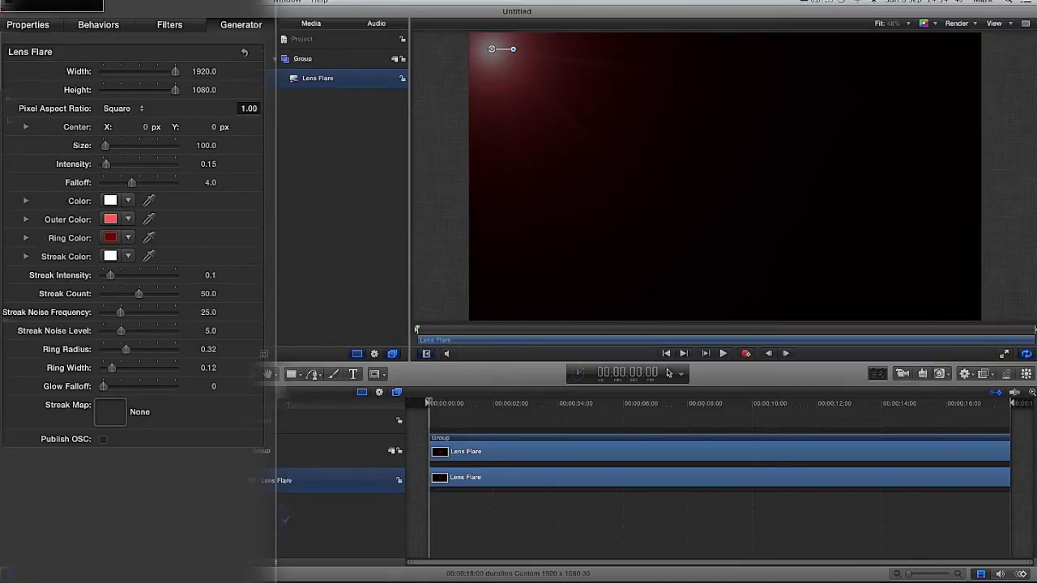
# With Record on, keyframe flare Intensity at 2.38 at 9 seconds and 0.44 at 15 seconds.
pyautogui.click(746, 355)
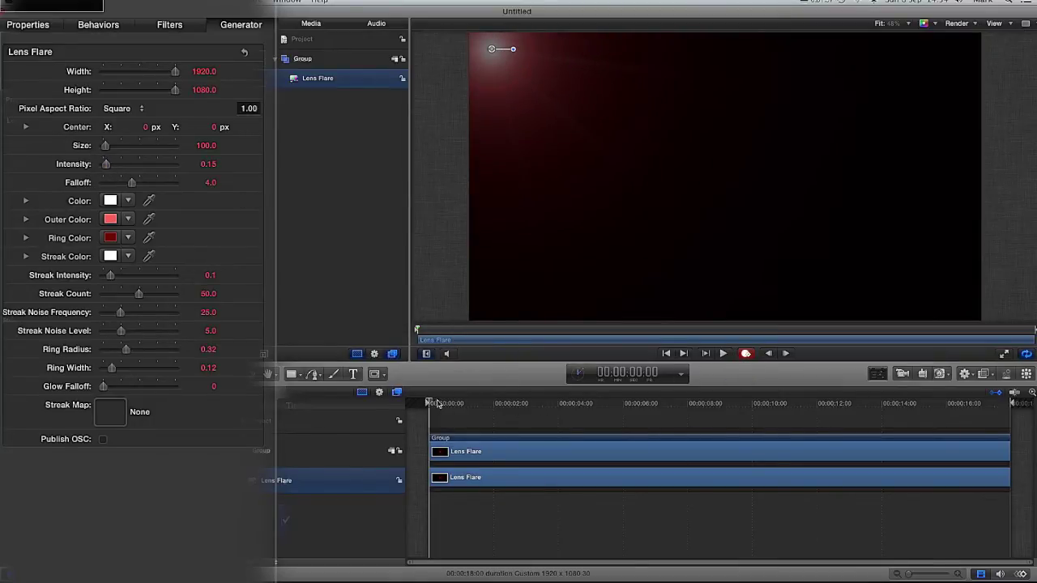
pyautogui.moveTo(429, 404); pyautogui.dragTo(742, 405)
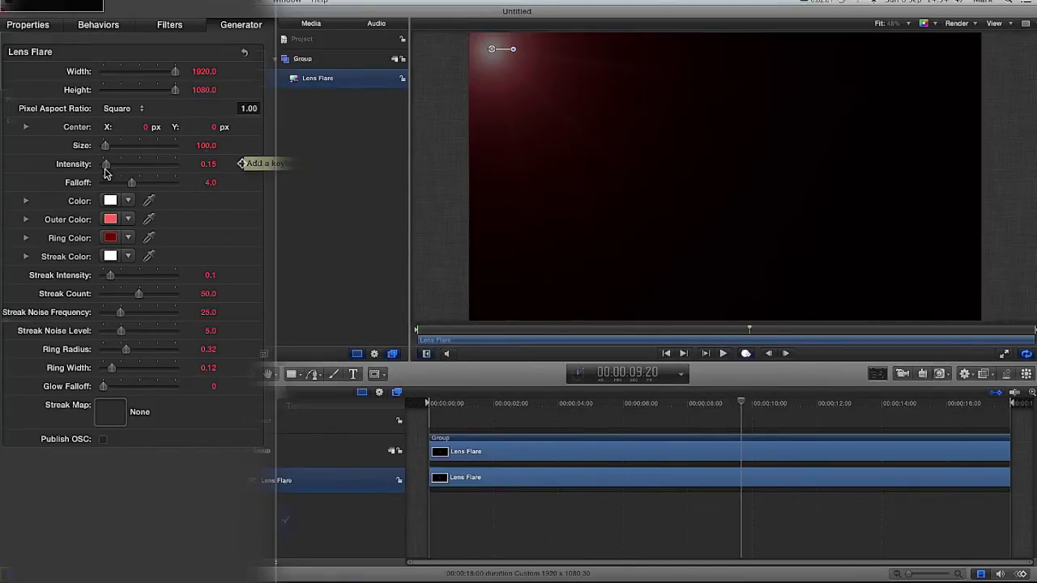
pyautogui.moveTo(106, 165); pyautogui.dragTo(148, 172)
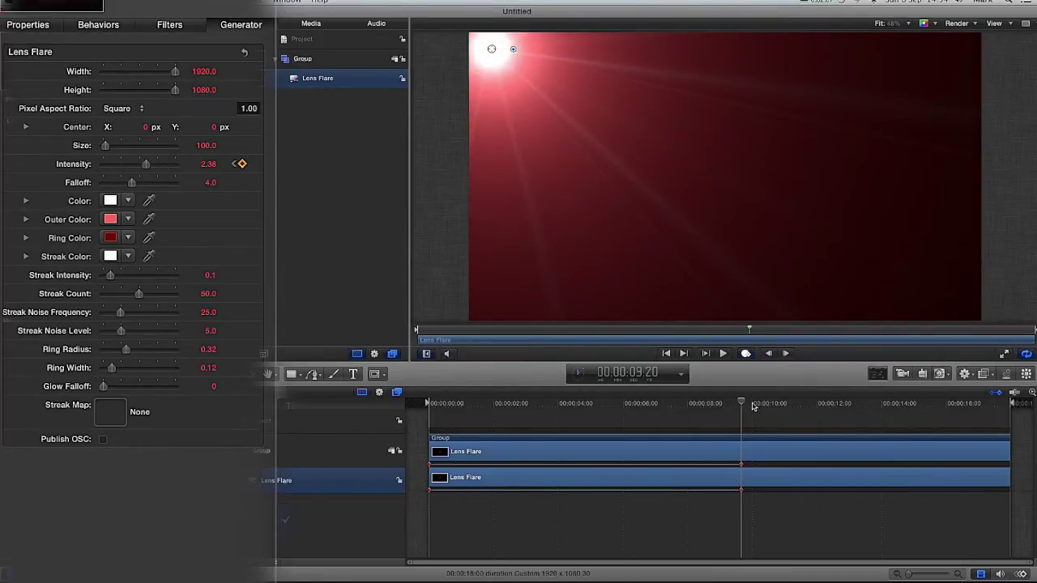
pyautogui.moveTo(740, 405); pyautogui.dragTo(931, 408)
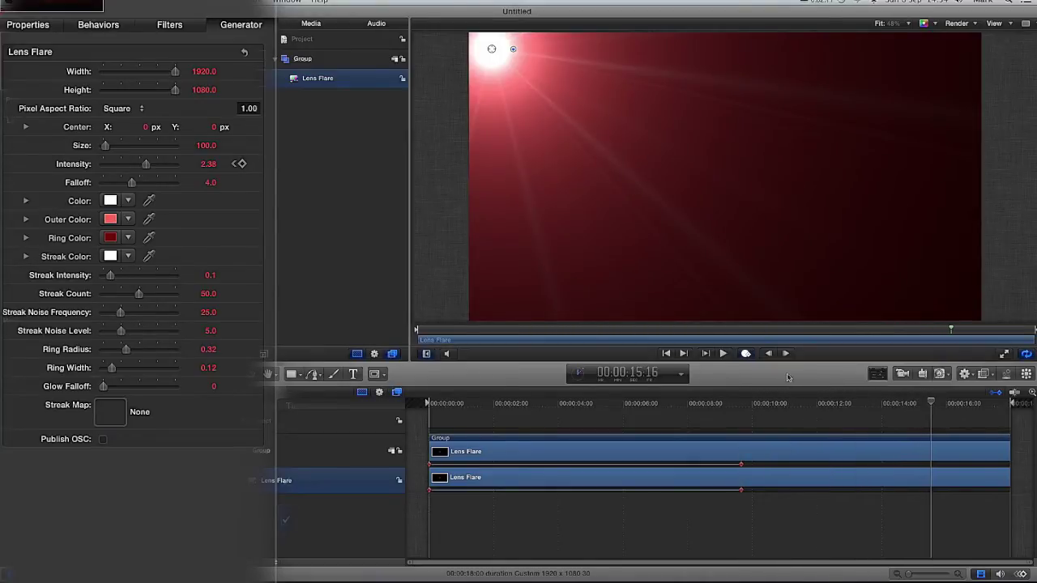
pyautogui.moveTo(145, 165); pyautogui.dragTo(114, 173)
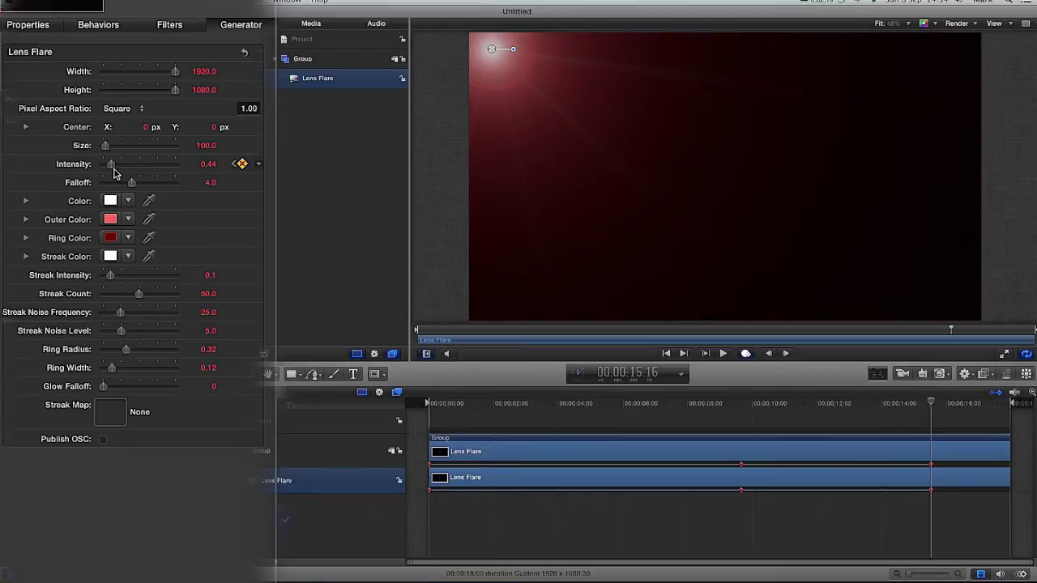
pyautogui.moveTo(884, 403); pyautogui.dragTo(429, 385)
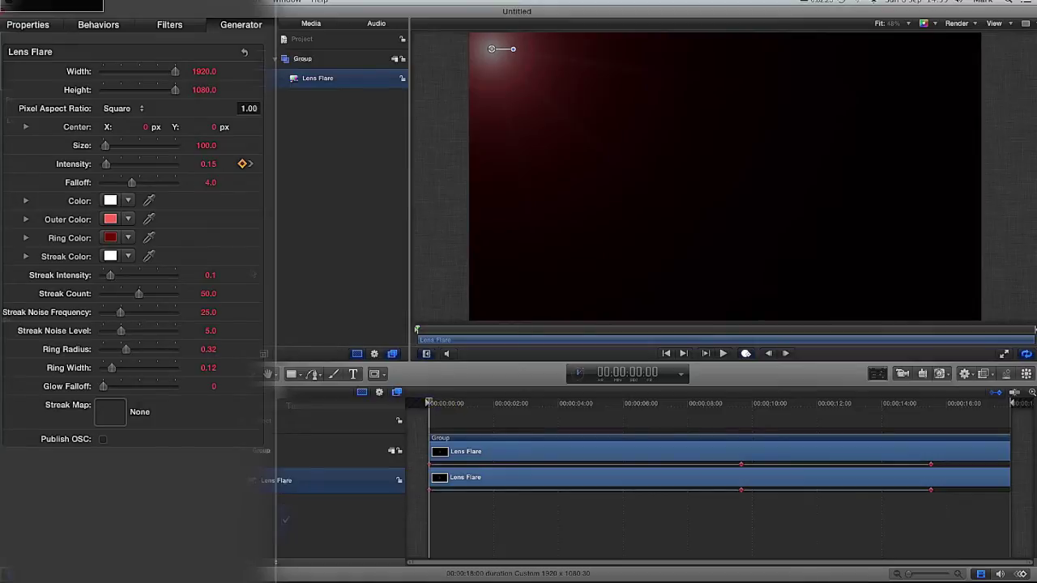
# Keyframe Streak Intensity at 0.1 at the start, 0.3 near 8 seconds, and 0.13 at 14 seconds.
pyautogui.moveTo(237, 187)
pyautogui.moveTo(241, 277)
pyautogui.click(241, 276)
pyautogui.click(430, 403)
pyautogui.moveTo(429, 402); pyautogui.dragTo(695, 416)
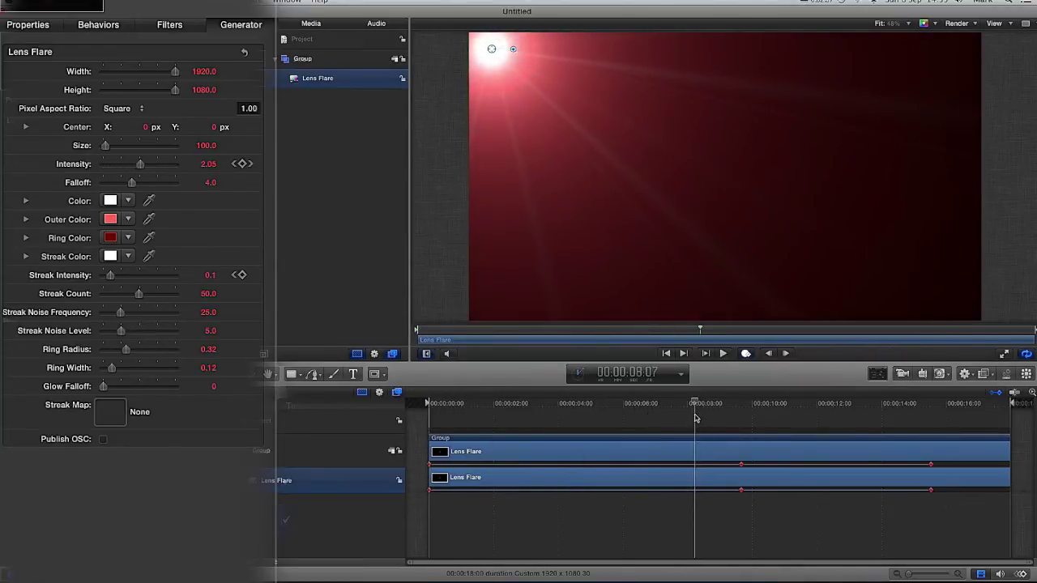
pyautogui.moveTo(113, 276); pyautogui.dragTo(126, 280)
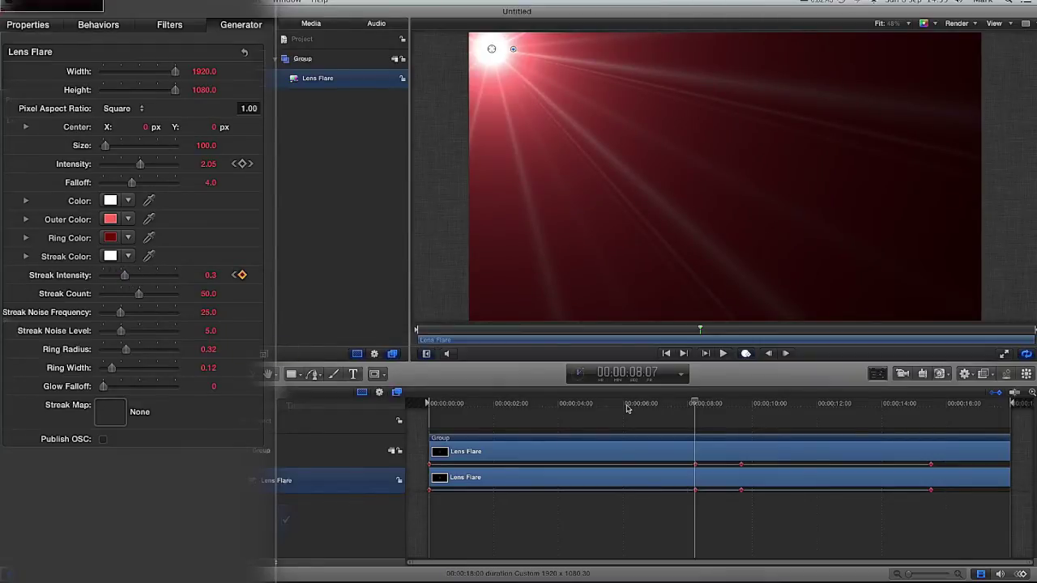
pyautogui.moveTo(697, 403); pyautogui.dragTo(894, 405)
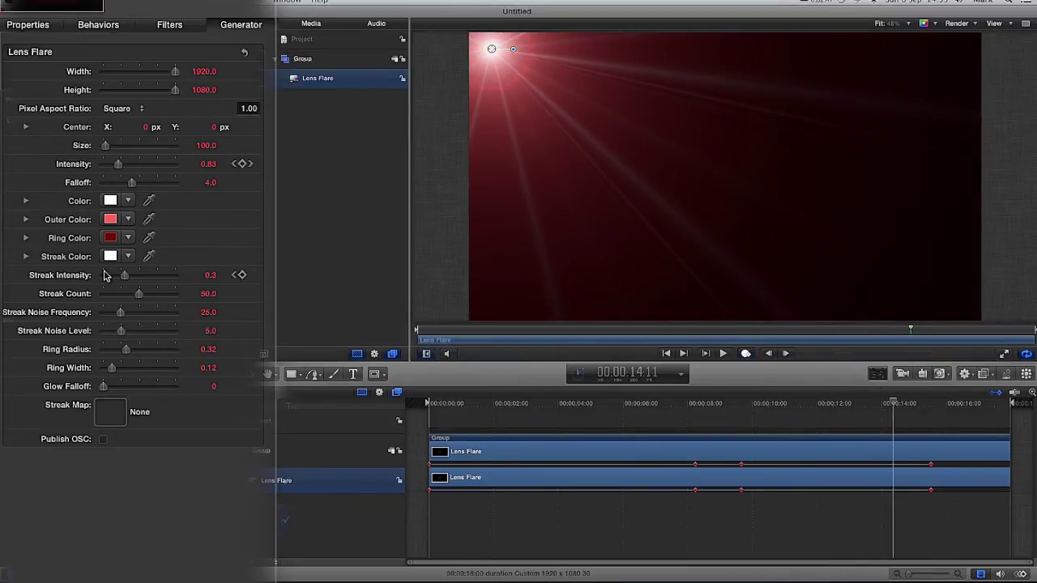
pyautogui.moveTo(122, 278); pyautogui.dragTo(113, 279)
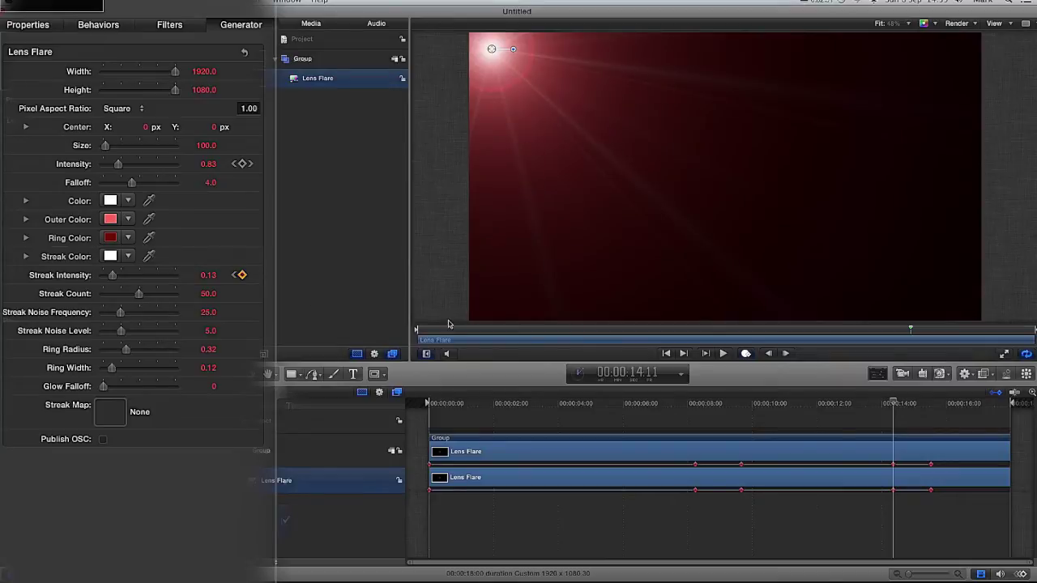
pyautogui.moveTo(896, 404); pyautogui.dragTo(426, 402)
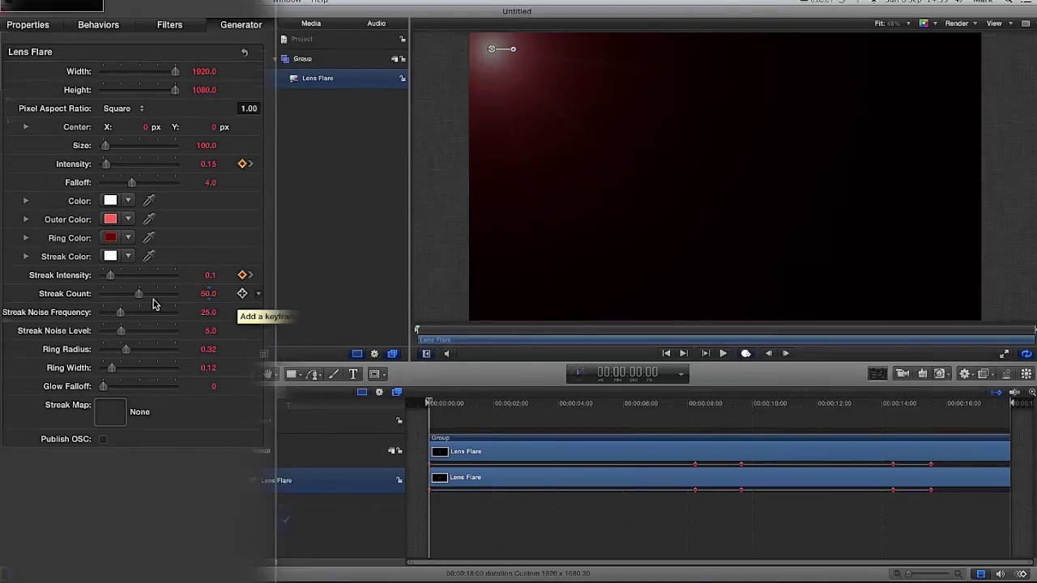
pyautogui.click(433, 403)
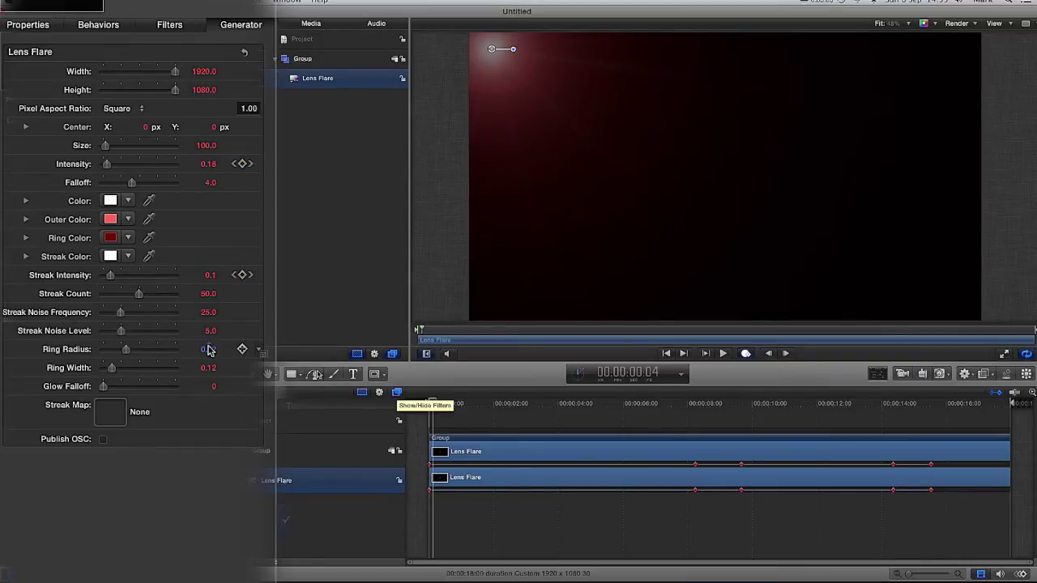
# Keyframe Streak Count at 1 at the start, 20 at 9 seconds, lower at 12 seconds, then play back.
pyautogui.moveTo(139, 295); pyautogui.dragTo(103, 294)
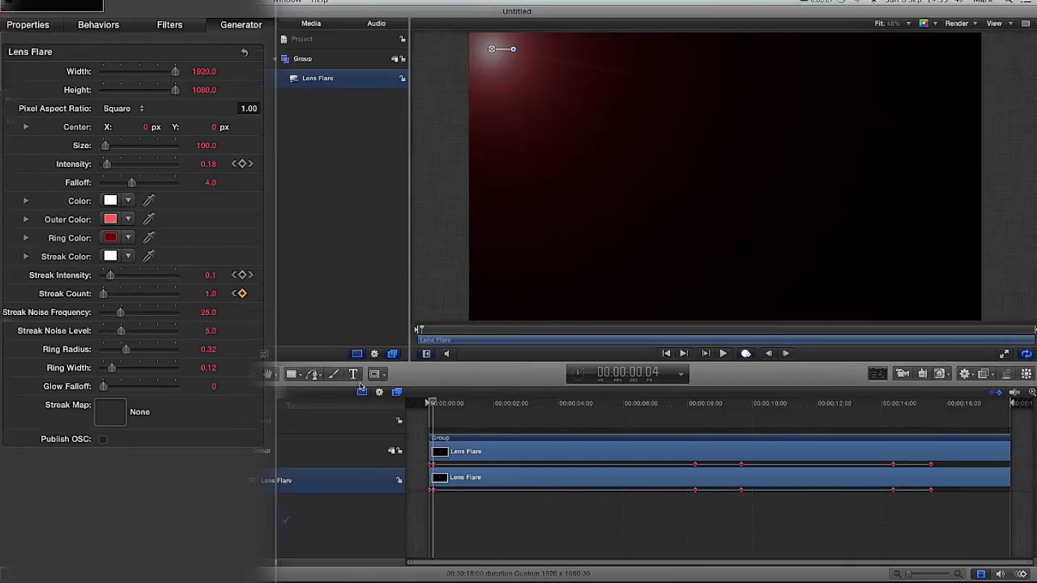
pyautogui.moveTo(432, 403); pyautogui.dragTo(486, 409)
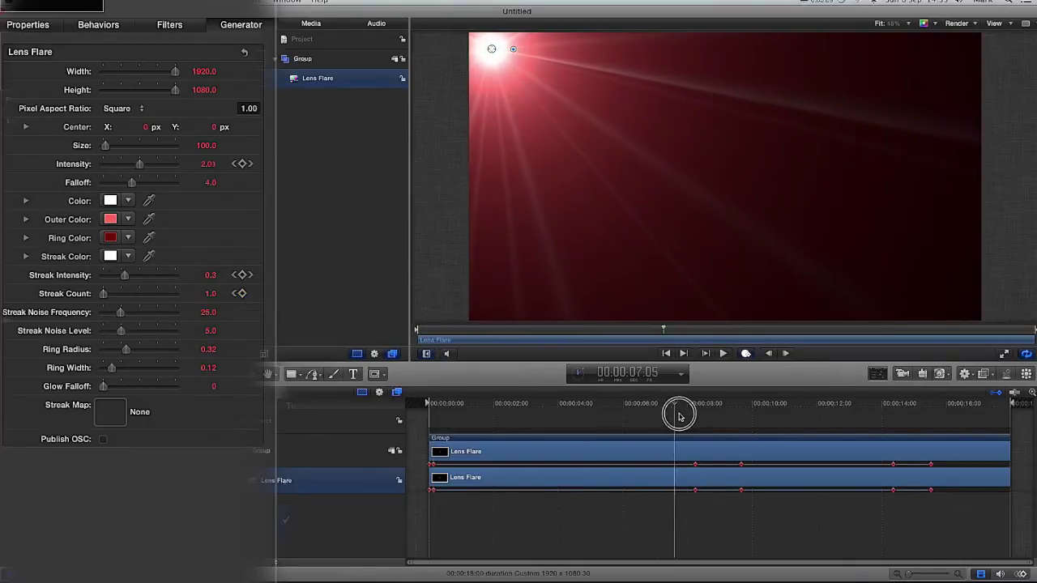
pyautogui.moveTo(680, 417); pyautogui.dragTo(717, 413)
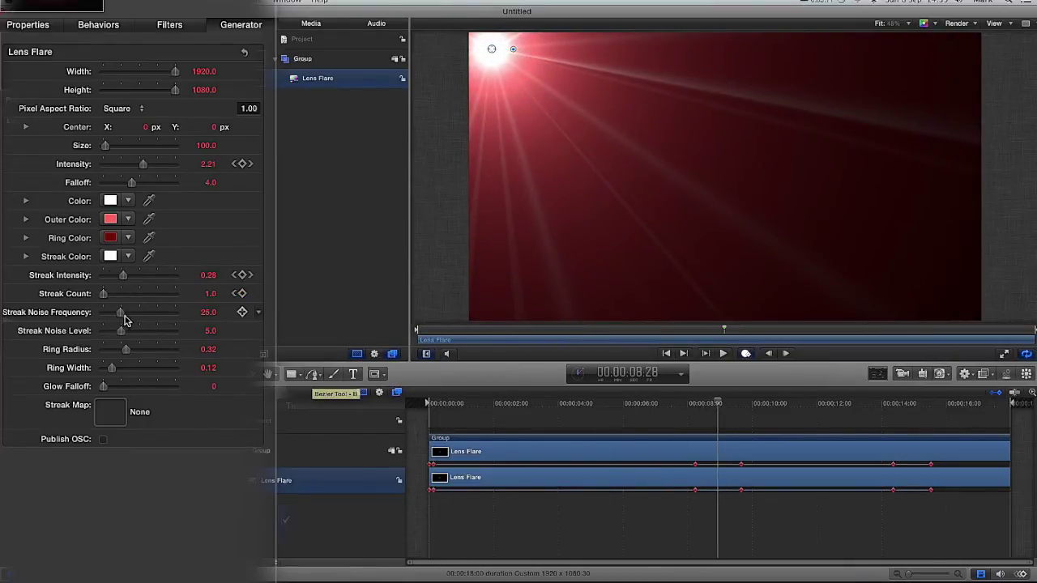
pyautogui.moveTo(103, 293); pyautogui.dragTo(118, 296)
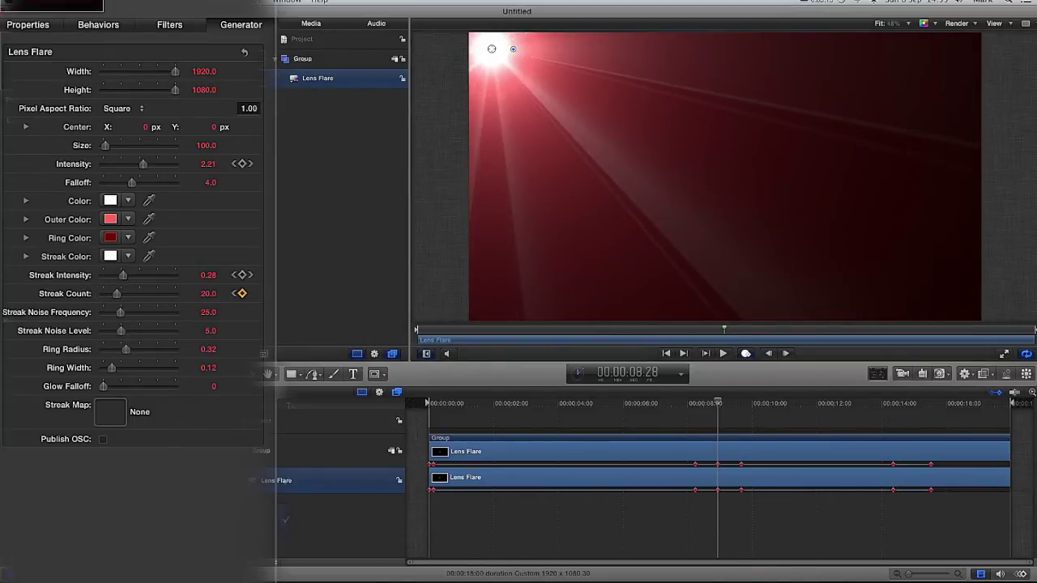
pyautogui.moveTo(721, 404); pyautogui.dragTo(836, 413)
pyautogui.moveTo(109, 294); pyautogui.dragTo(98, 295)
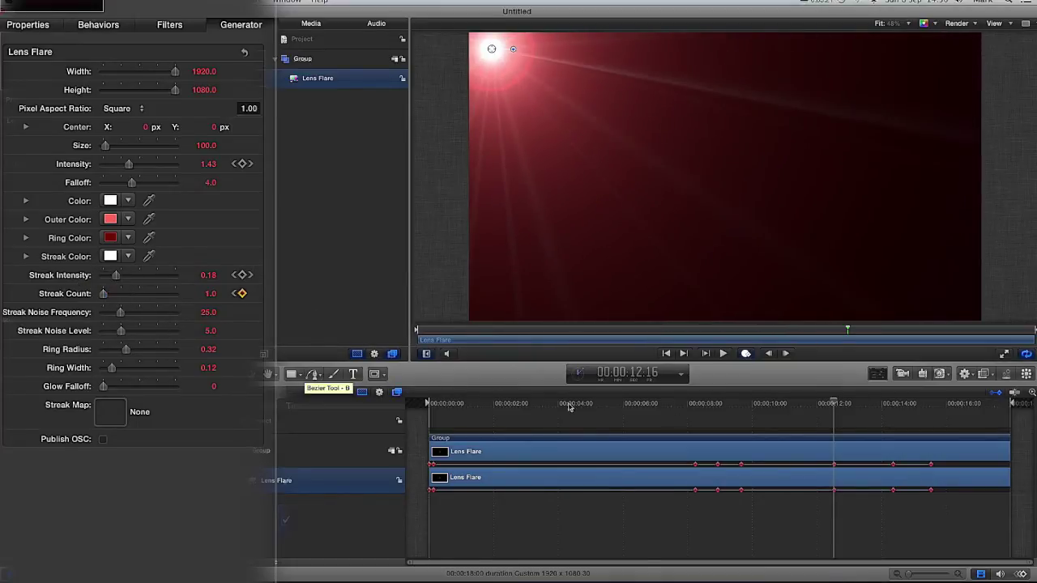
pyautogui.moveTo(835, 407); pyautogui.dragTo(428, 405)
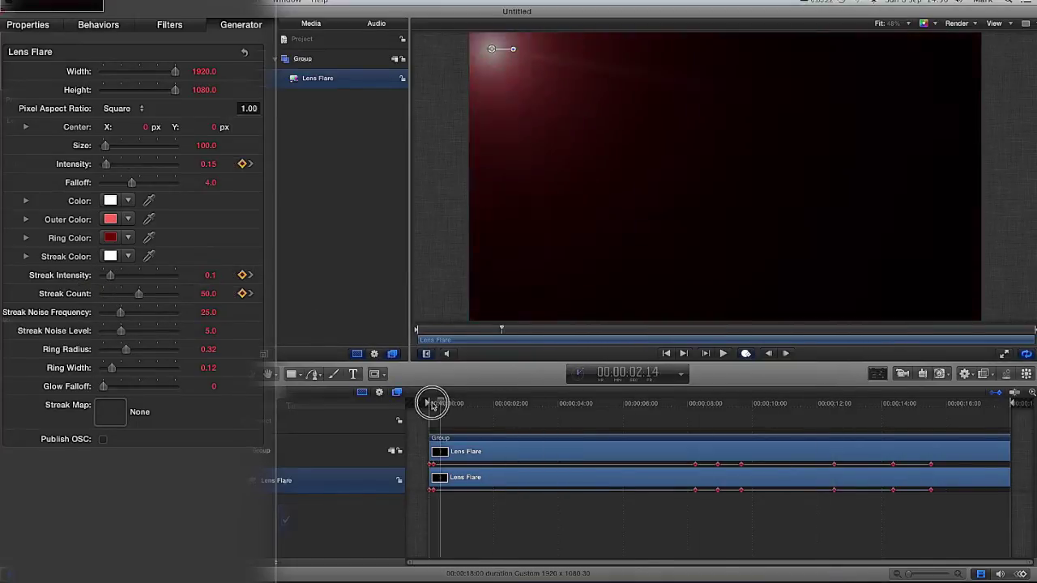
pyautogui.click(724, 354)
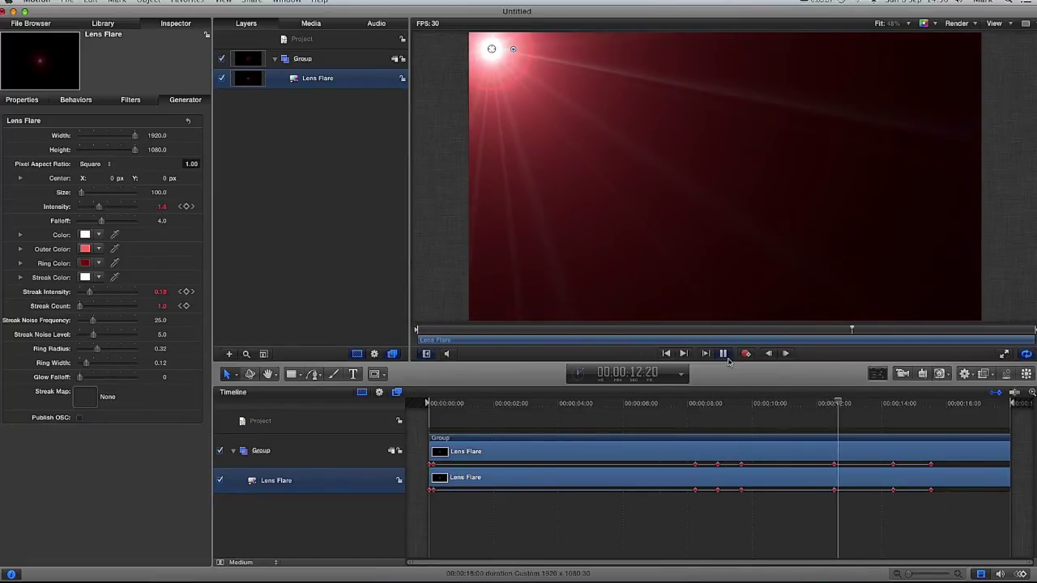
pyautogui.click(723, 353)
pyautogui.moveTo(555, 408); pyautogui.dragTo(420, 408)
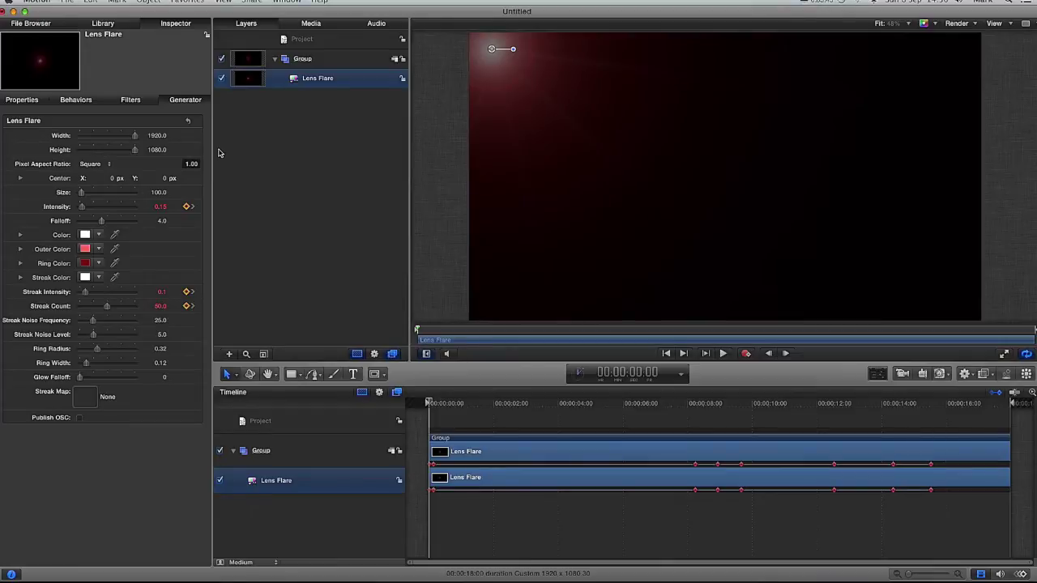
# Add a new empty group to the project, then collapse and lock the lens flare group.
pyautogui.click(113, 25)
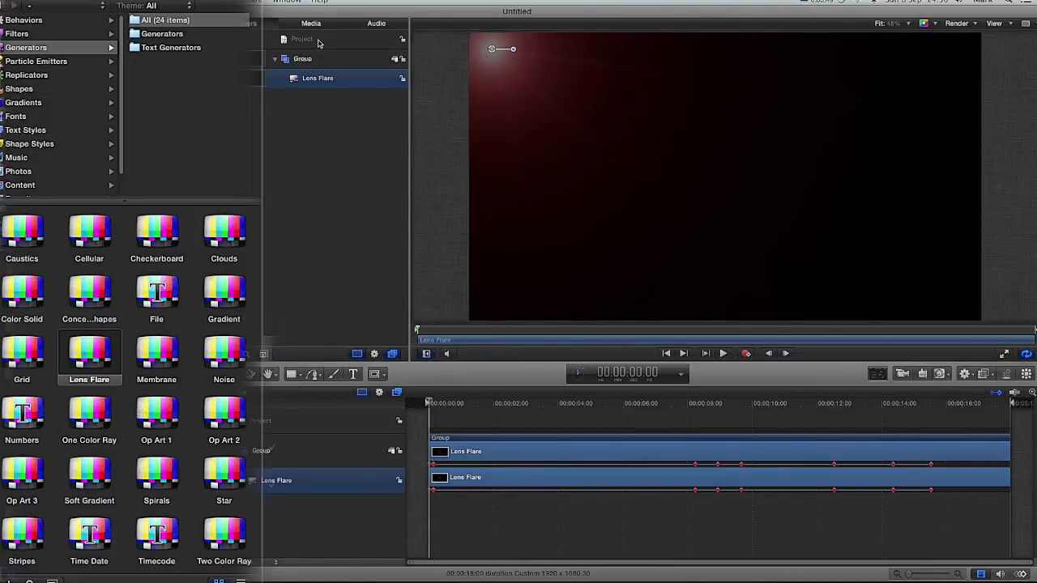
pyautogui.click(39, 61)
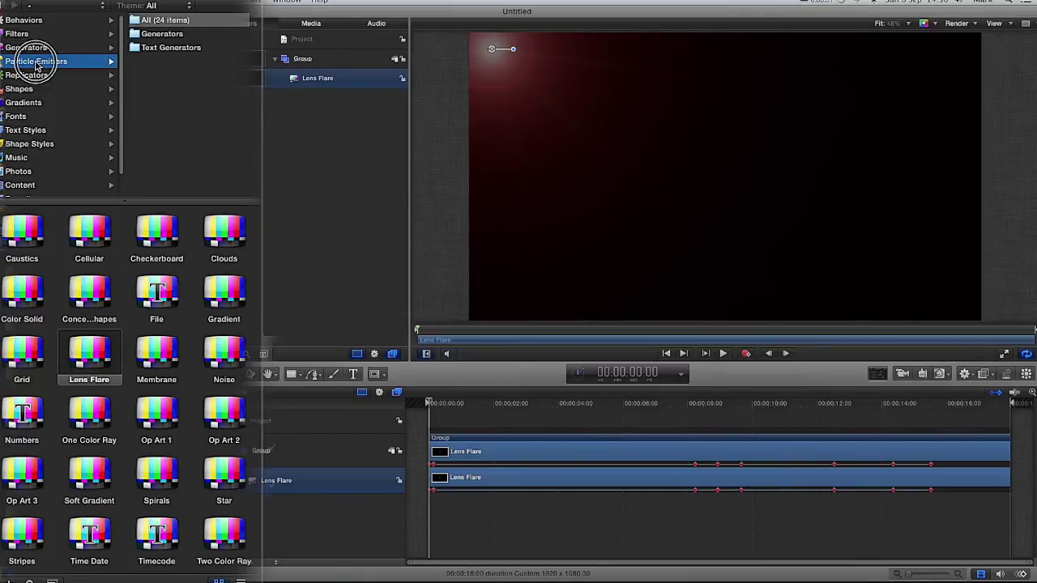
pyautogui.click(299, 42)
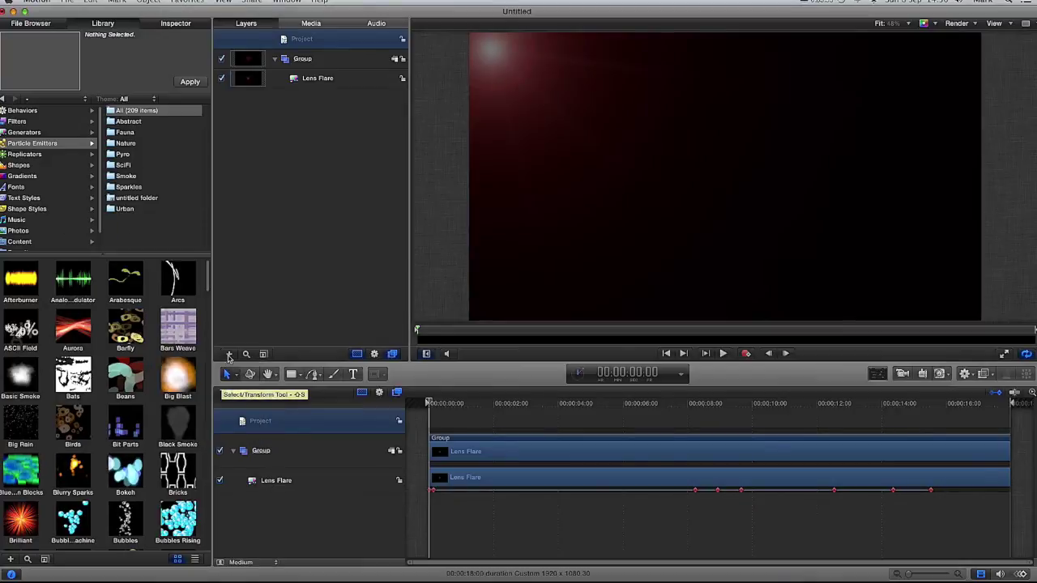
pyautogui.click(230, 354)
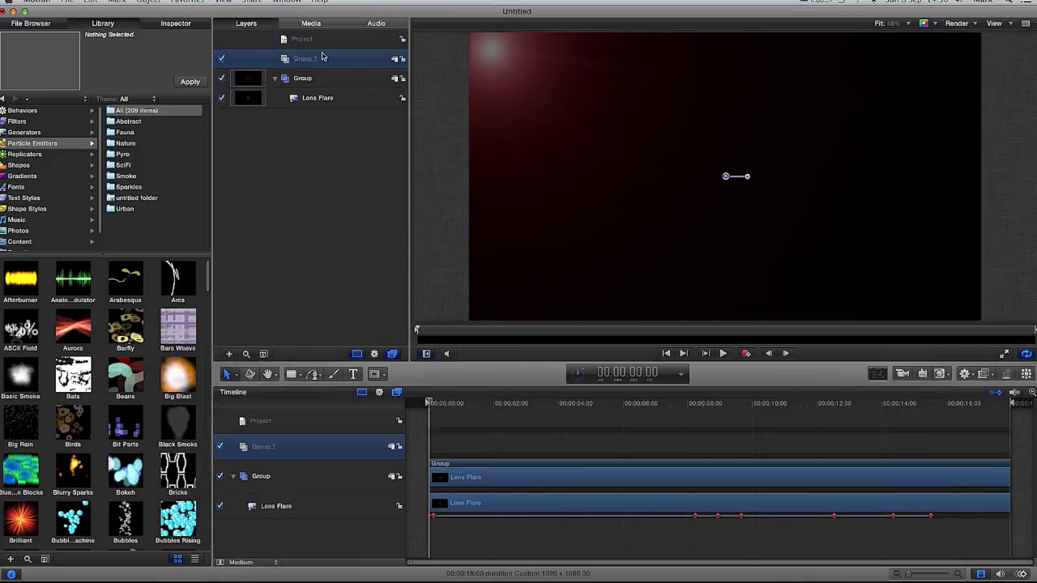
pyautogui.click(274, 79)
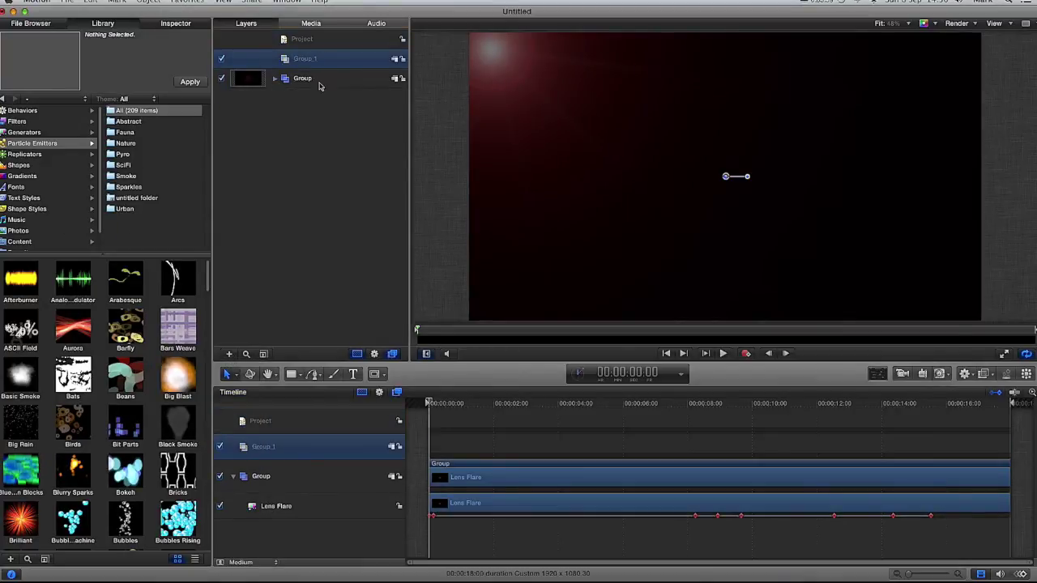
pyautogui.click(402, 78)
# Browse the Particle Emitters presets, previewing Snow Blizzard and then Snow Flurry.
pyautogui.scroll(-10, 153, 330)
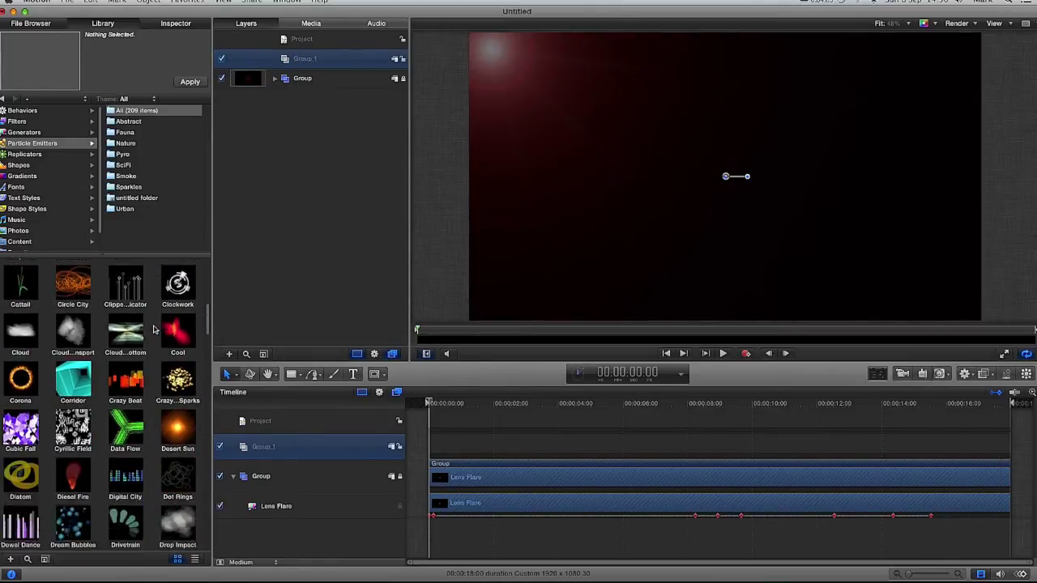
pyautogui.scroll(-15, 154, 330)
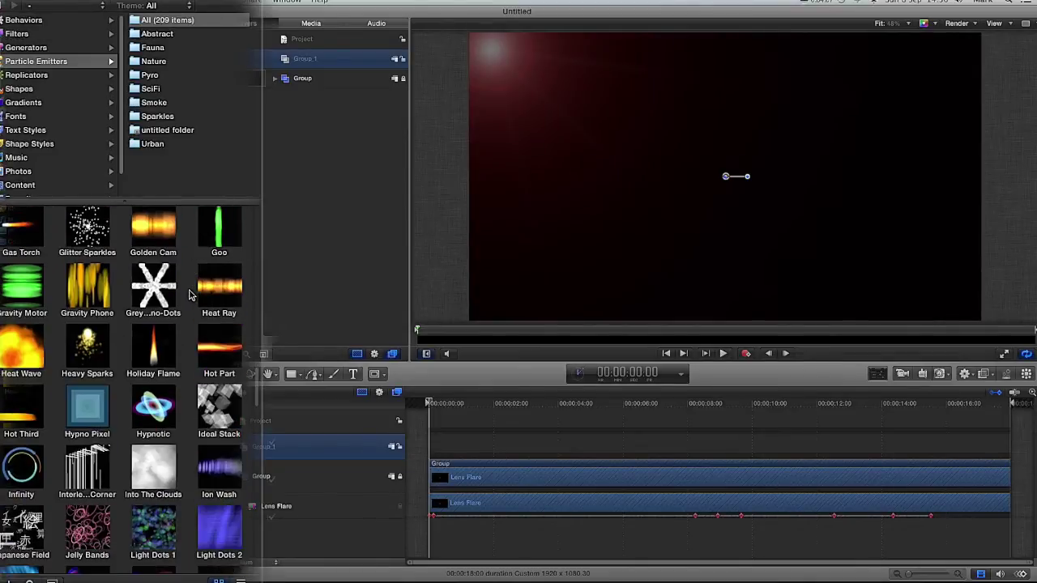
pyautogui.scroll(-15, 188, 294)
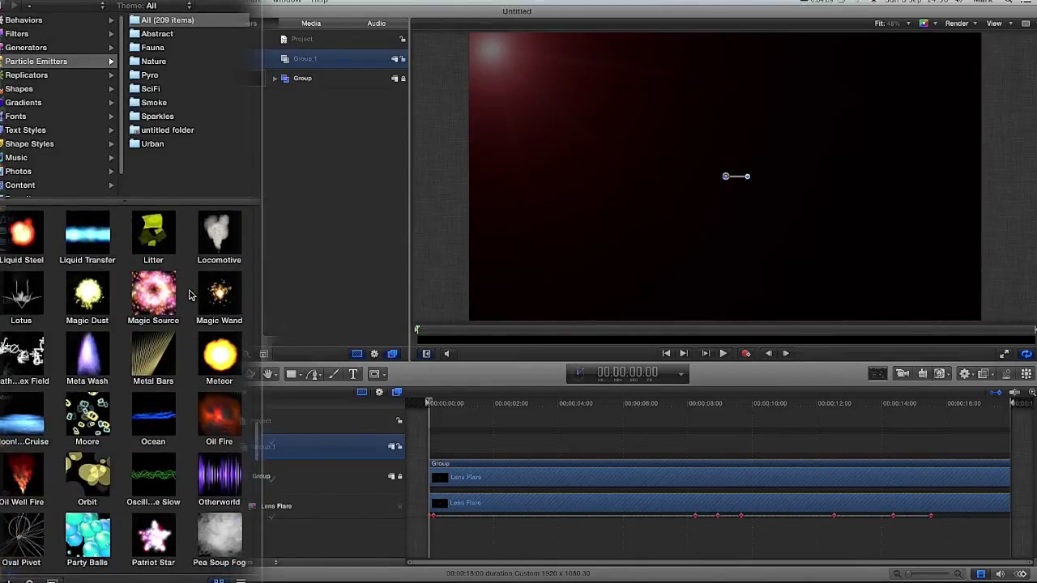
pyautogui.scroll(-15, 189, 295)
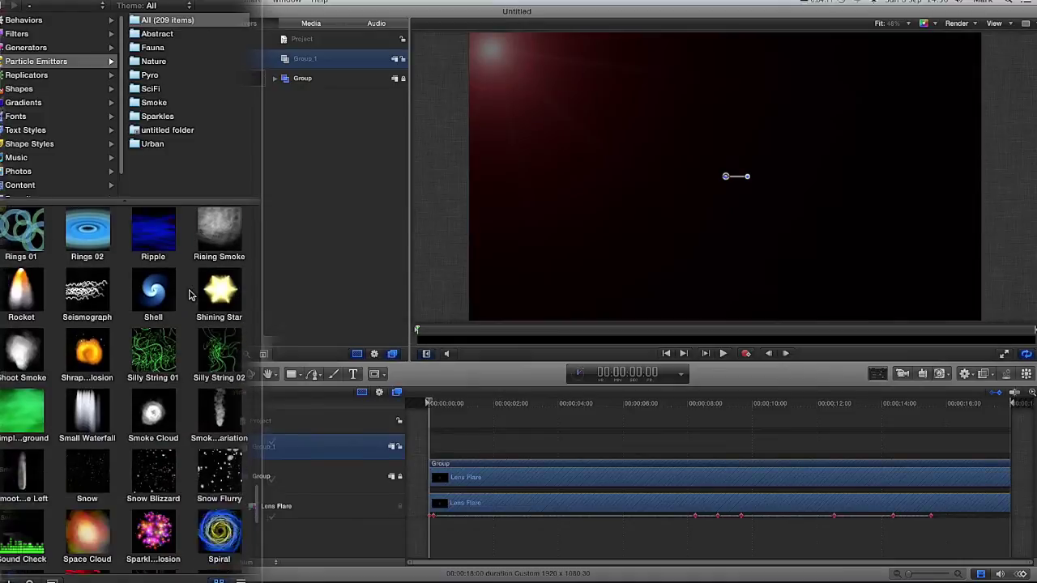
pyautogui.click(147, 377)
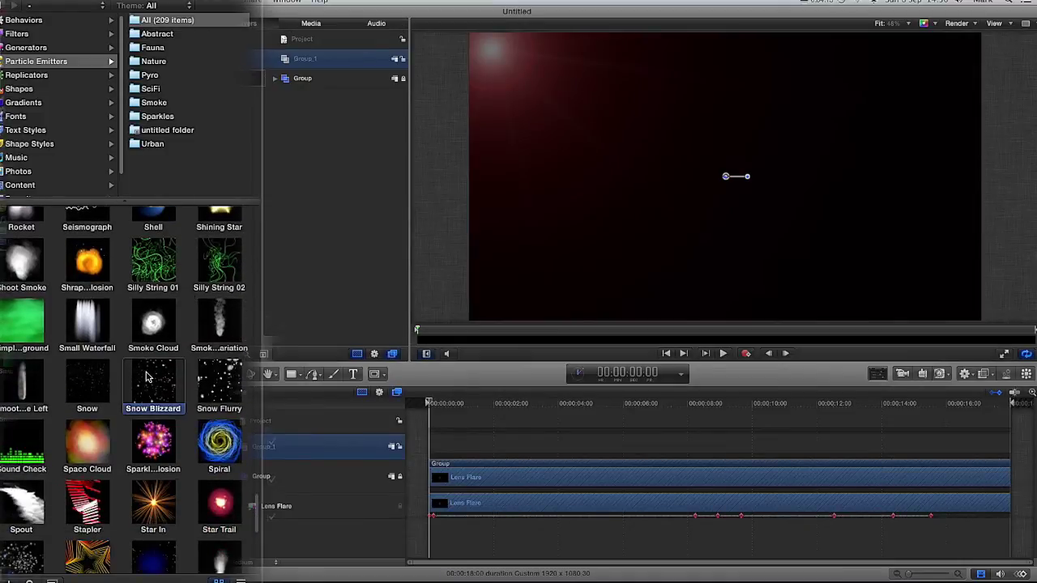
pyautogui.click(218, 388)
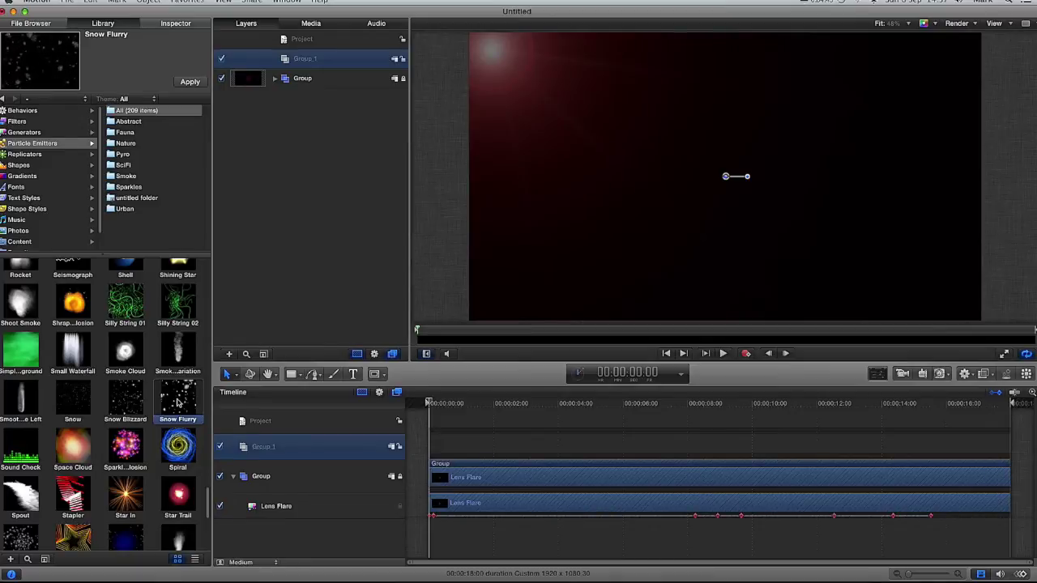
# Apply Snow Flurry and stretch Group 1's bar across the full timeline.
pyautogui.click(186, 82)
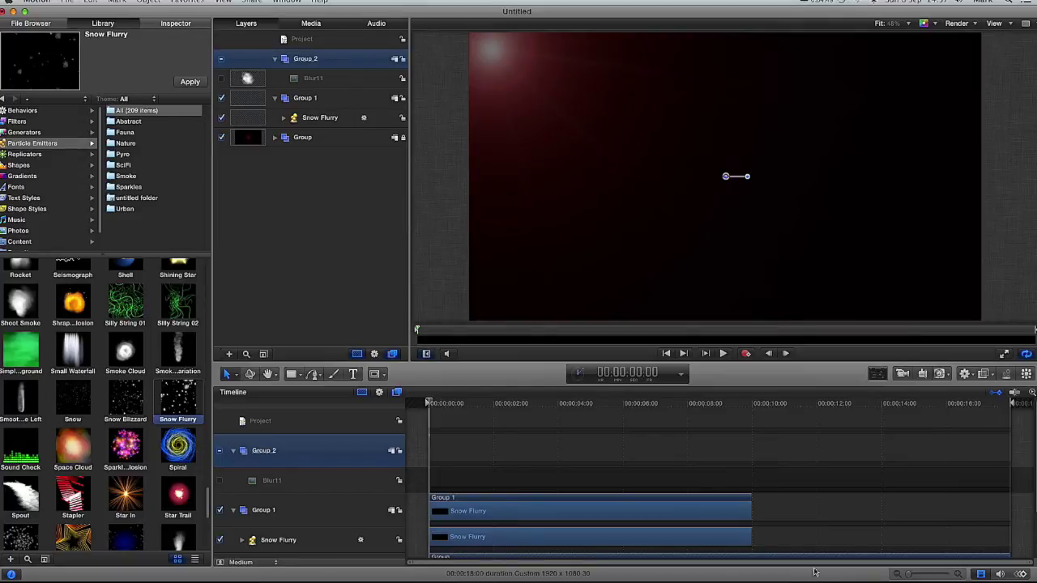
pyautogui.moveTo(752, 508); pyautogui.dragTo(1011, 508)
# Scrub to about 8 seconds to preview the snow, then turn the Snow Flurry layer off.
pyautogui.moveTo(436, 405); pyautogui.dragTo(590, 405)
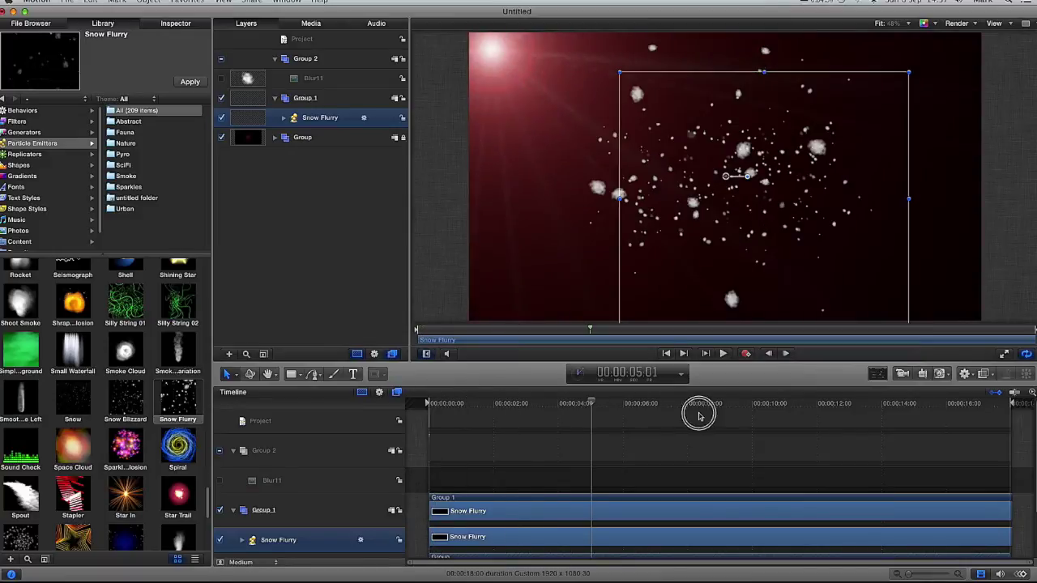
pyautogui.click(754, 409)
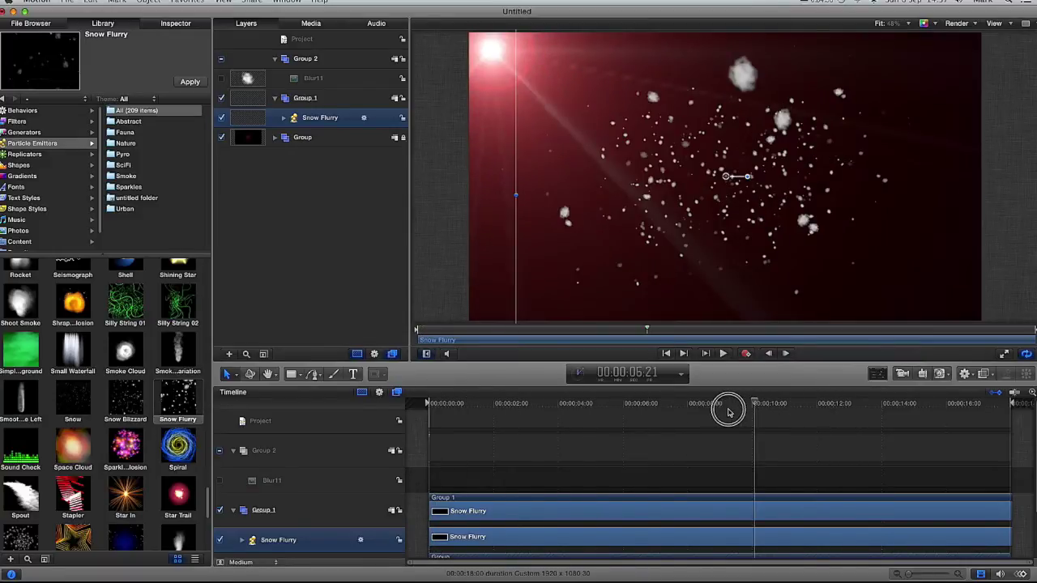
pyautogui.moveTo(716, 411); pyautogui.dragTo(692, 409)
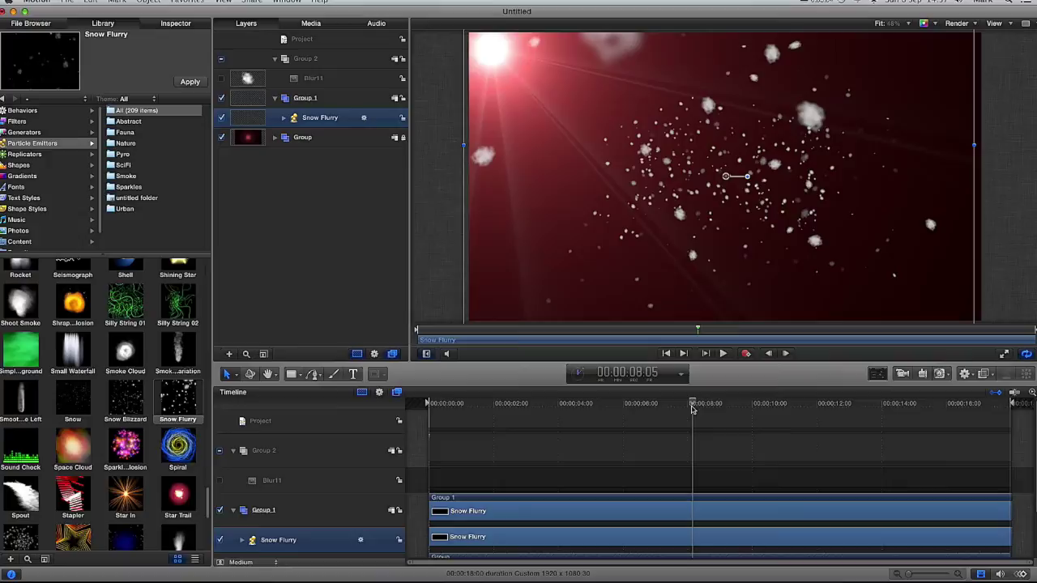
pyautogui.click(222, 118)
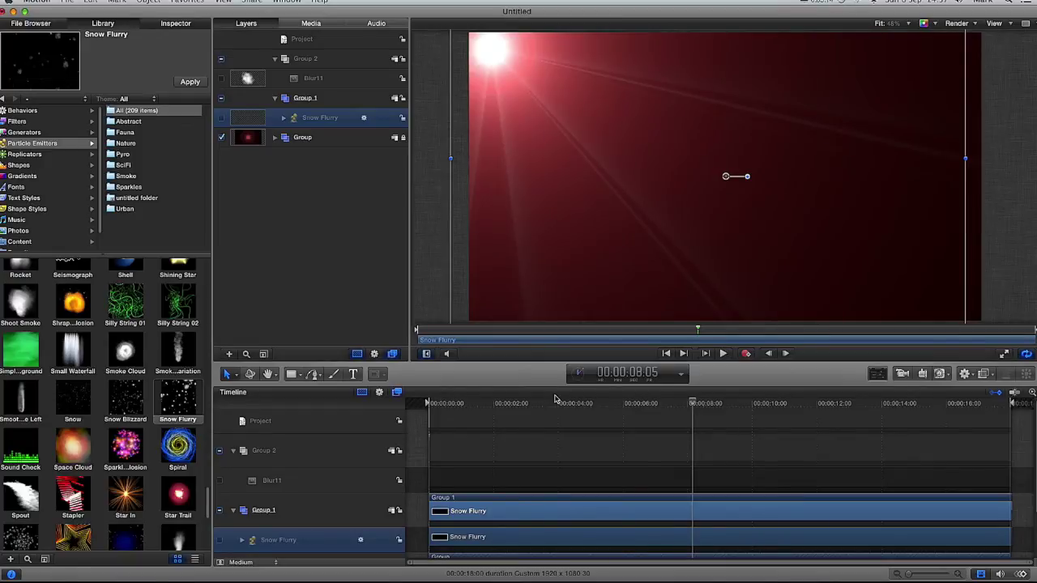
pyautogui.click(177, 23)
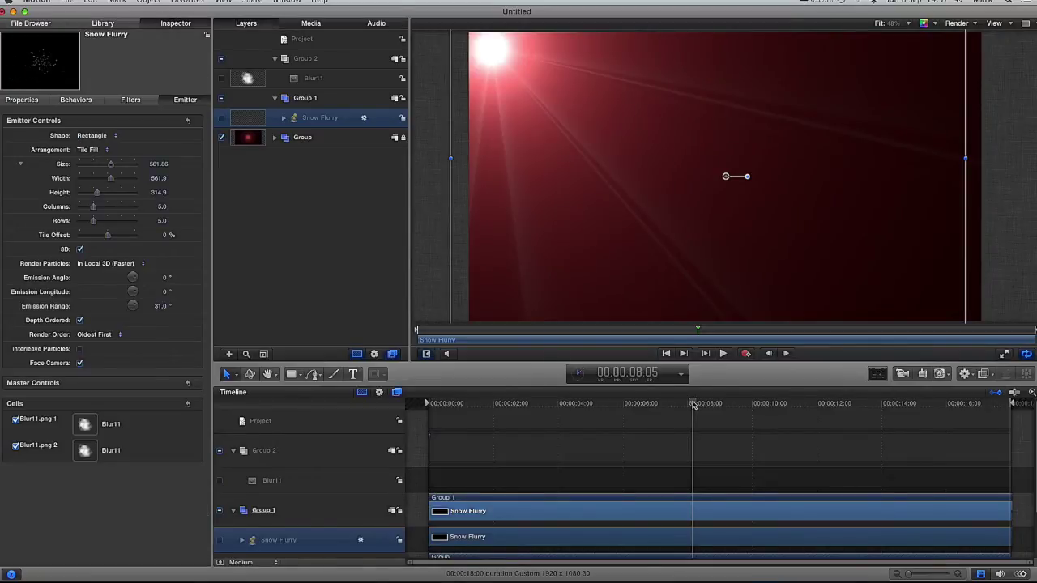
# At 25% viewer zoom, drag the emitter's bounds out to the canvas edges, then return to Fit.
pyautogui.moveTo(694, 405); pyautogui.dragTo(451, 407)
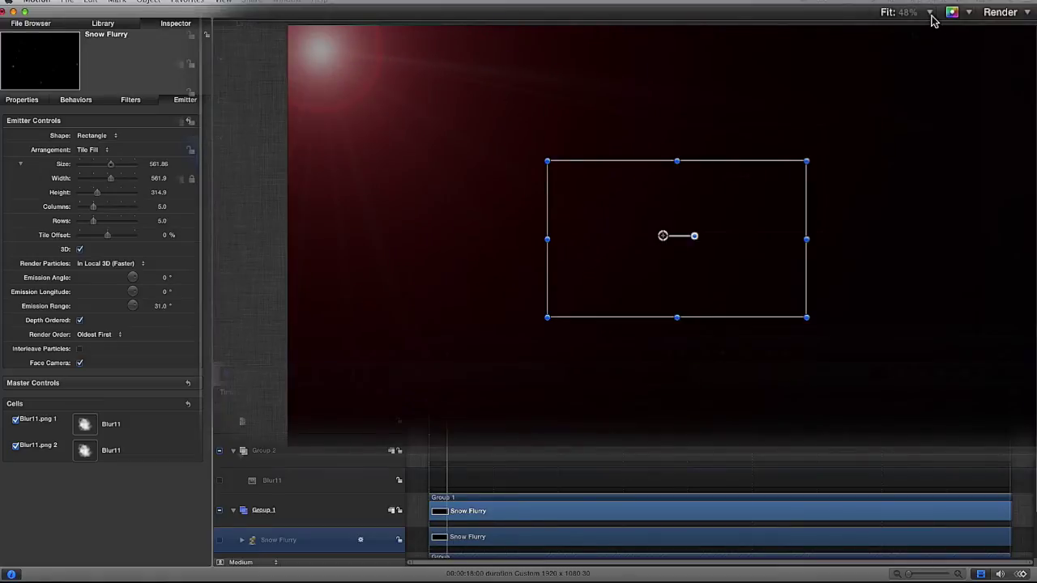
pyautogui.click(908, 23)
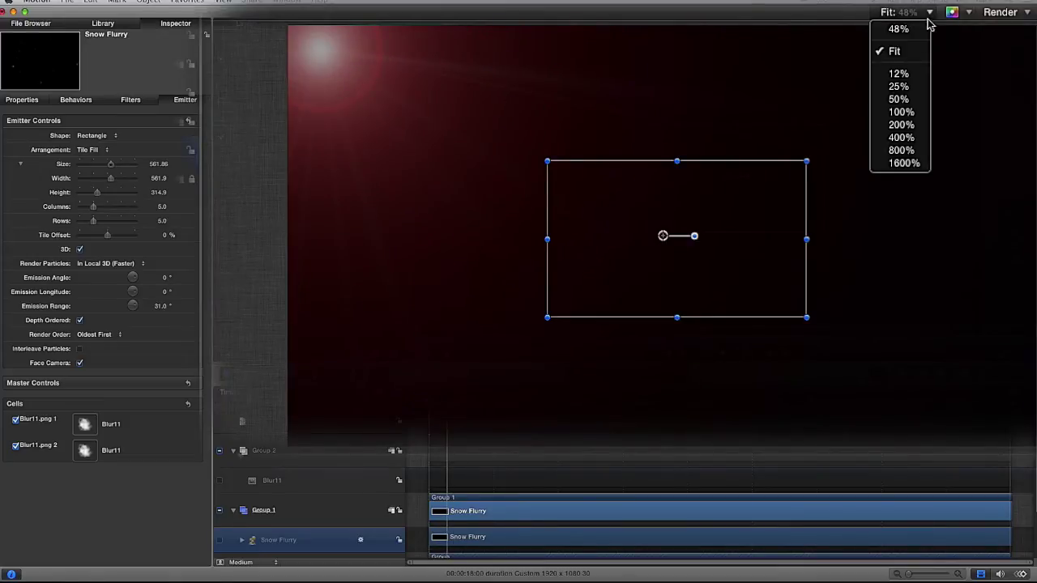
pyautogui.click(898, 87)
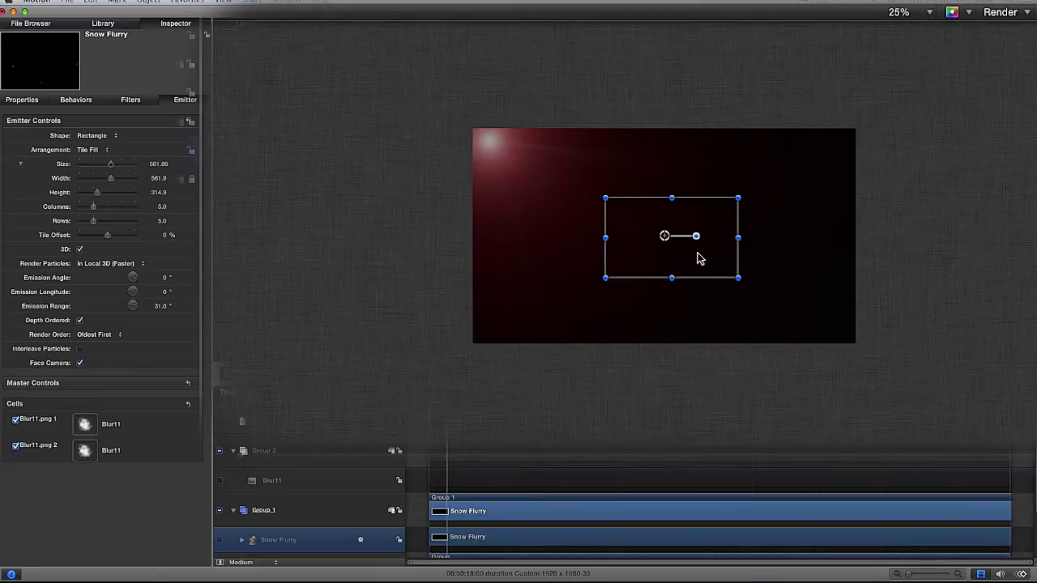
pyautogui.moveTo(606, 278); pyautogui.dragTo(473, 344)
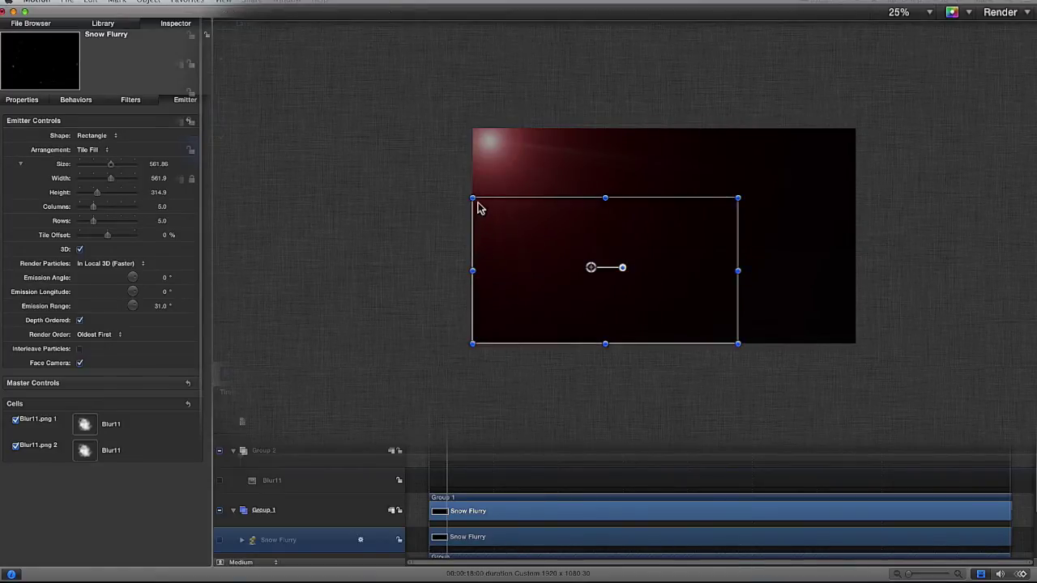
pyautogui.moveTo(473, 198); pyautogui.dragTo(472, 123)
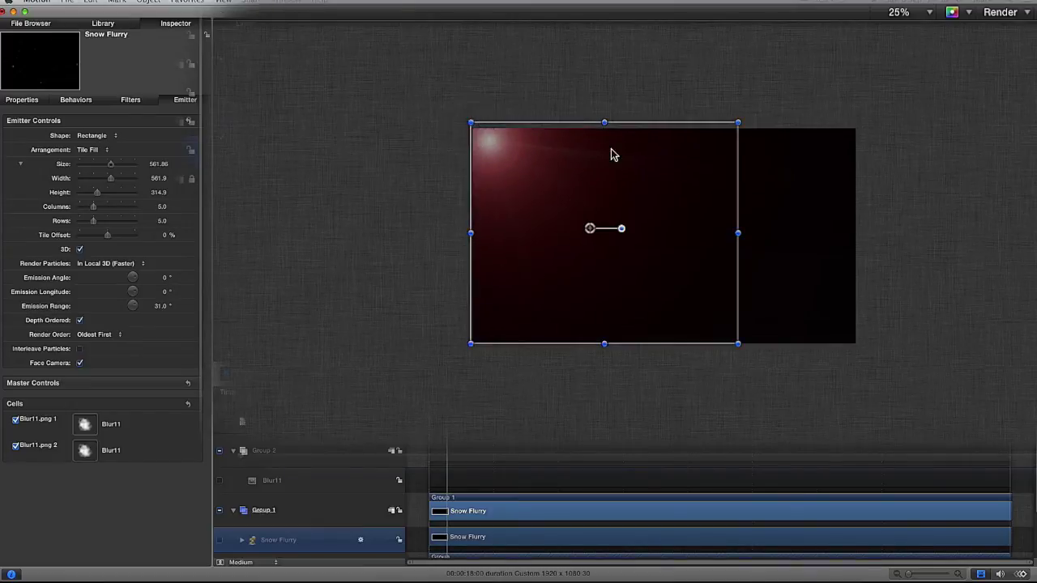
pyautogui.moveTo(738, 234); pyautogui.dragTo(856, 234)
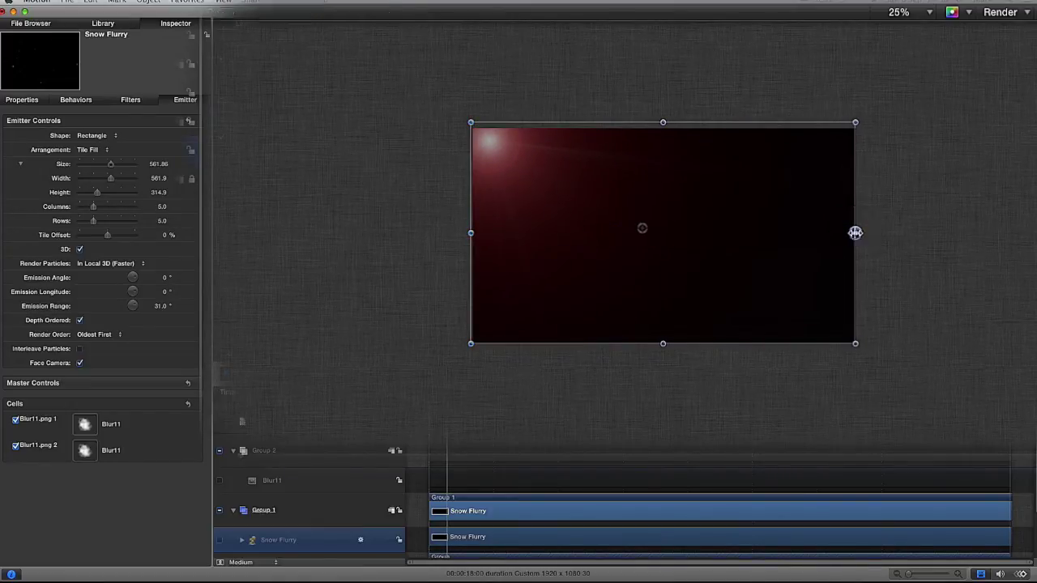
pyautogui.click(928, 15)
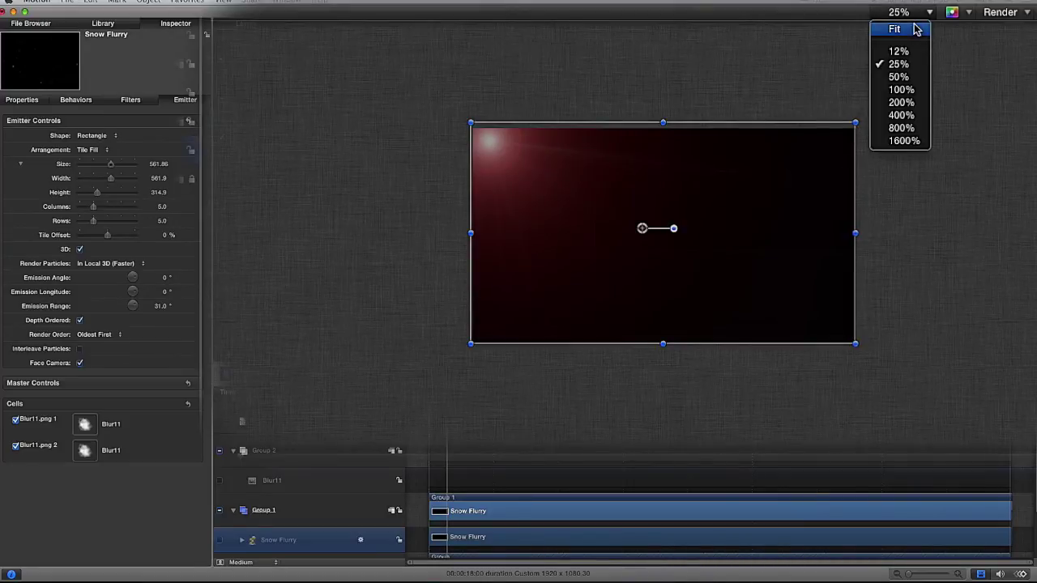
pyautogui.click(895, 30)
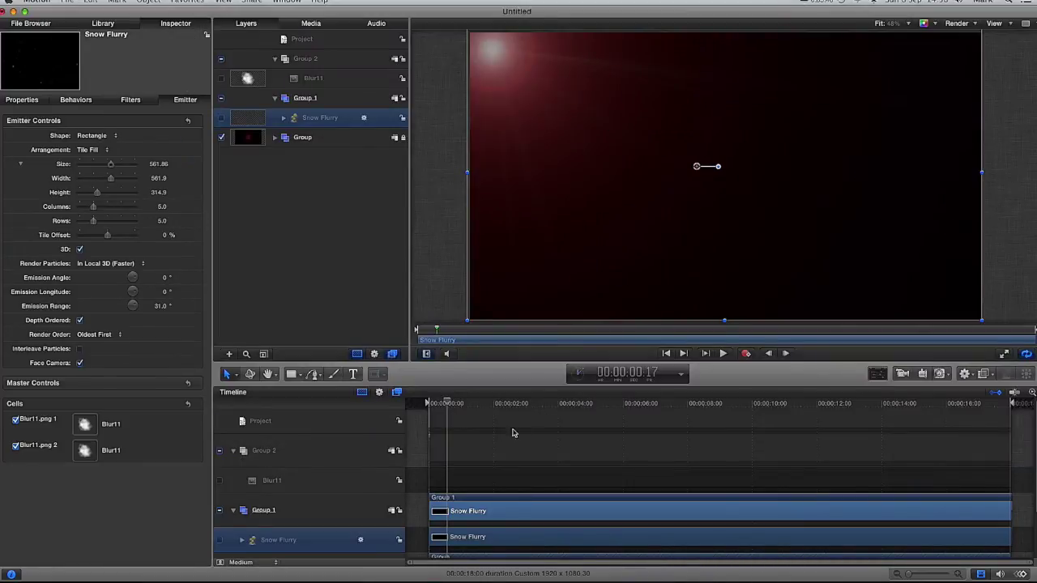
pyautogui.moveTo(448, 403)
pyautogui.mouseDown()
pyautogui.moveTo(462, 398)
pyautogui.moveTo(455, 403)
pyautogui.mouseUp()
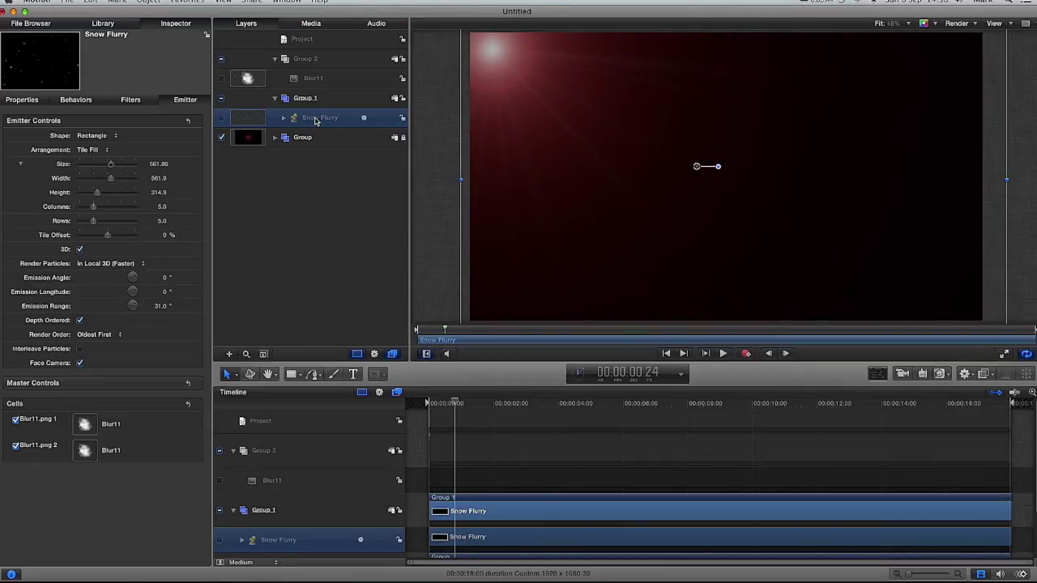
# Set the Snow Flurry layer's Opacity to 12 in Properties.
pyautogui.click(34, 101)
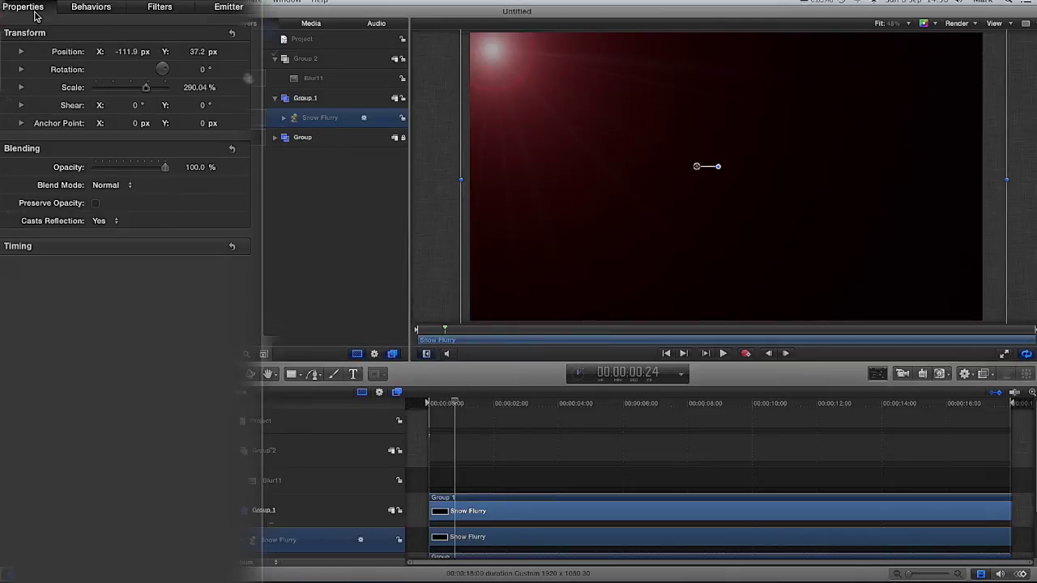
pyautogui.click(199, 168)
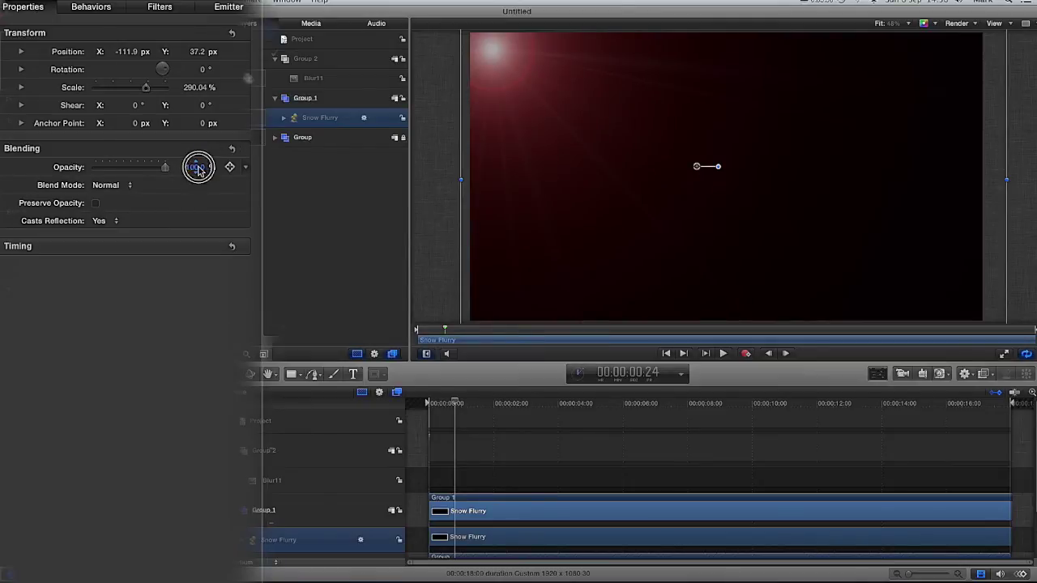
pyautogui.write('12')
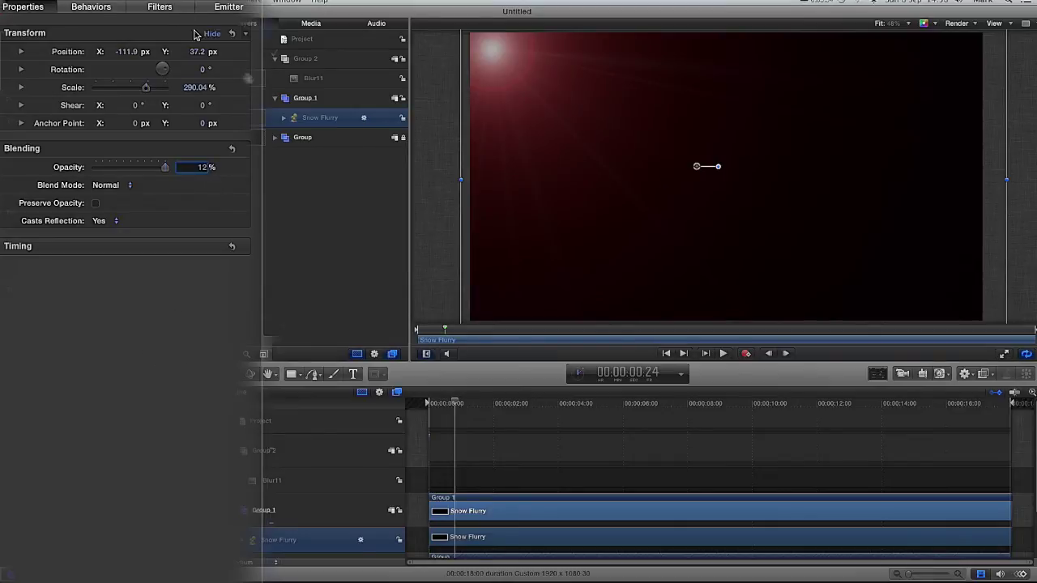
pyautogui.click(228, 13)
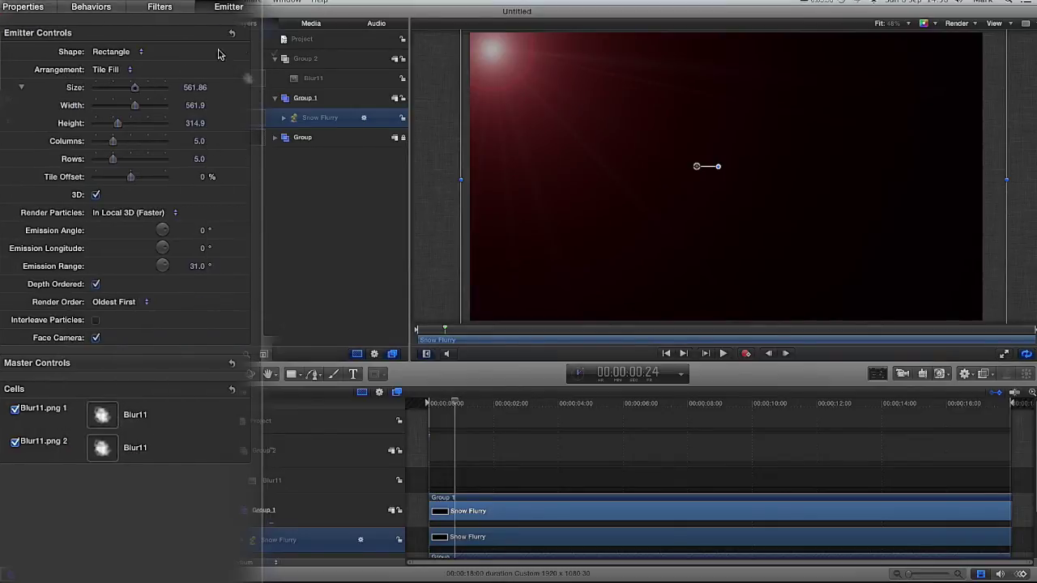
# Set the Snow Flurry emitter's size to 688 and its height to 235.
pyautogui.click(199, 88)
pyautogui.write('6')
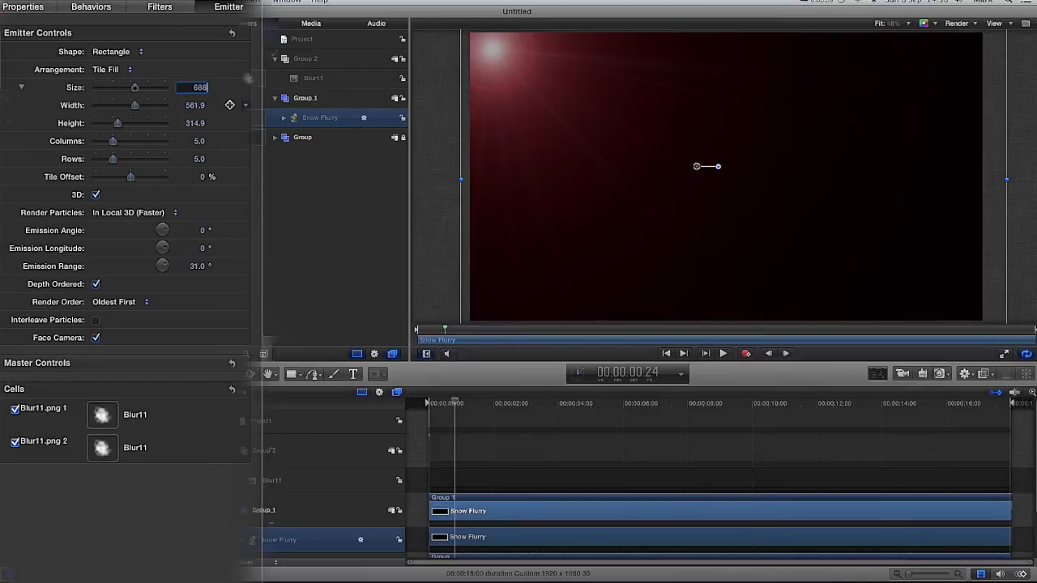
pyautogui.write('88')
pyautogui.click(195, 108)
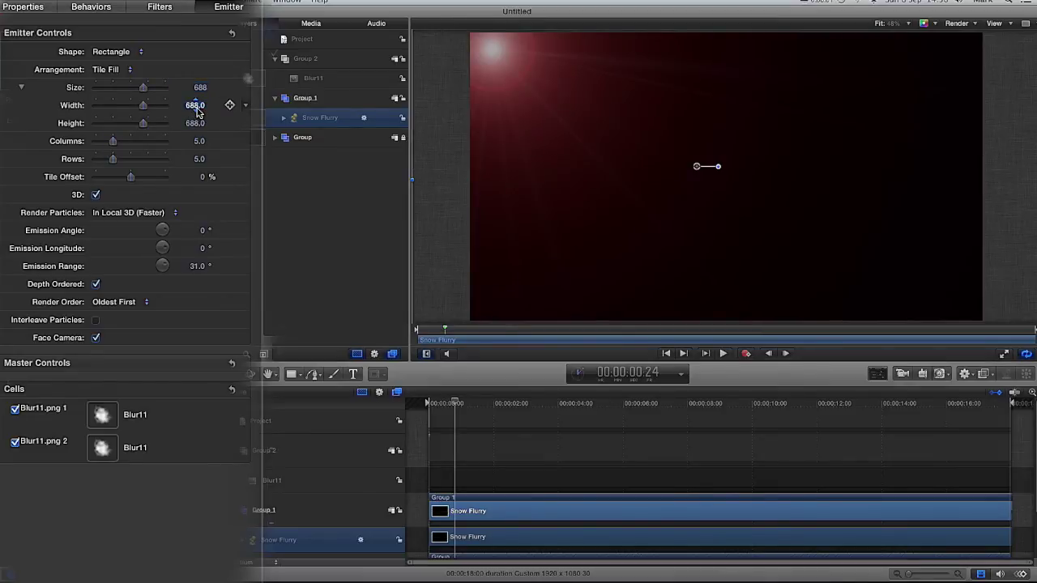
pyautogui.write('6')
pyautogui.click(196, 124)
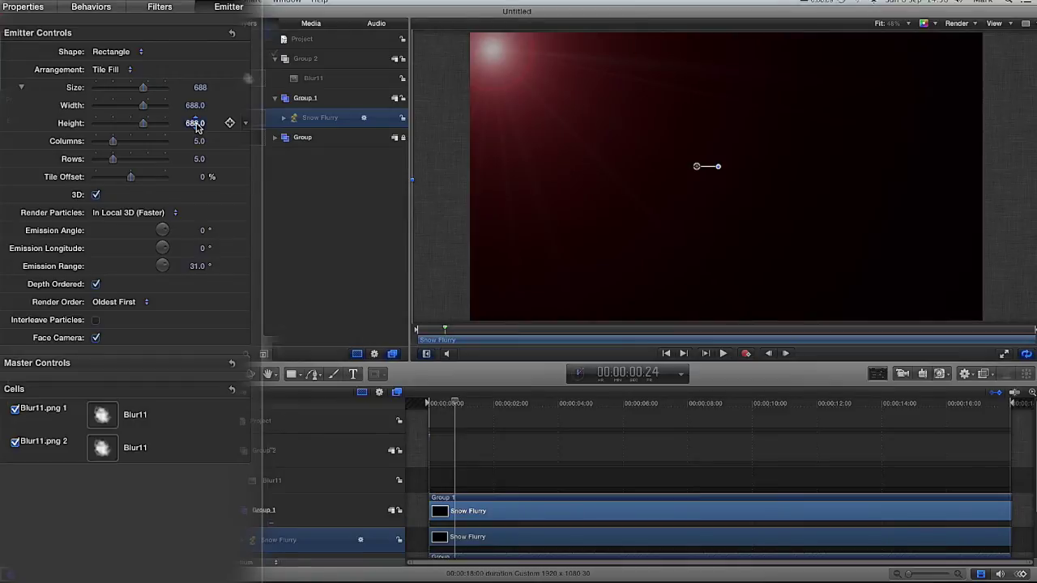
pyautogui.write('235')
pyautogui.click(201, 143)
# Give the emitter 15 columns and 15 rows, 360° emission angle and longitude, and 250° range.
pyautogui.write('15')
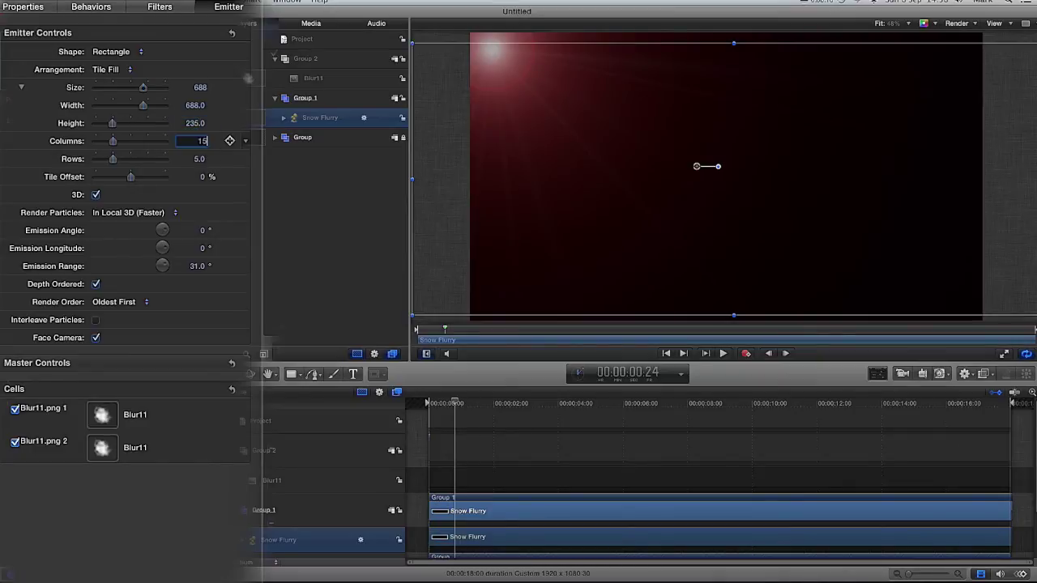
pyautogui.click(199, 162)
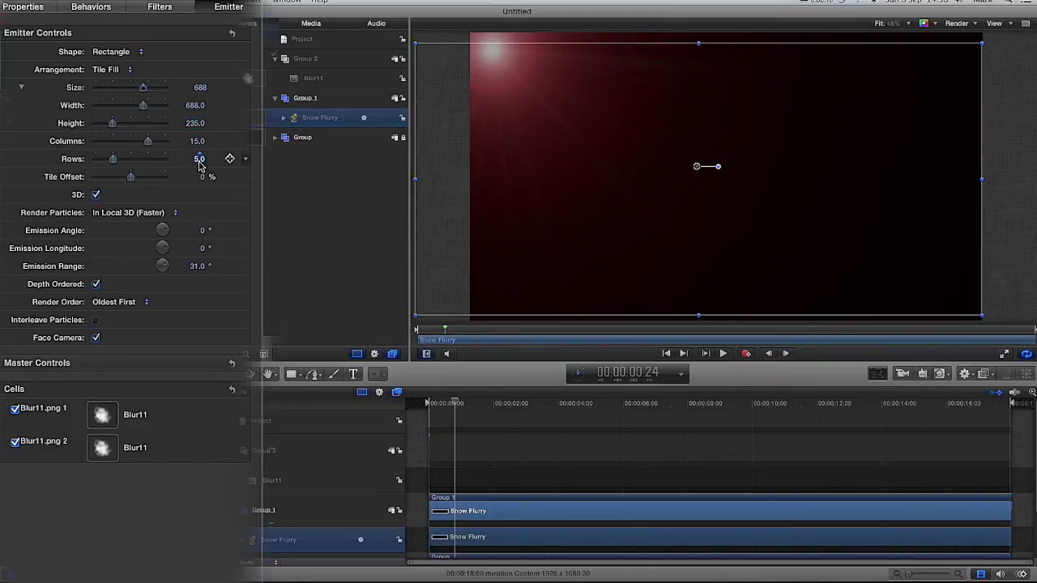
pyautogui.write('15')
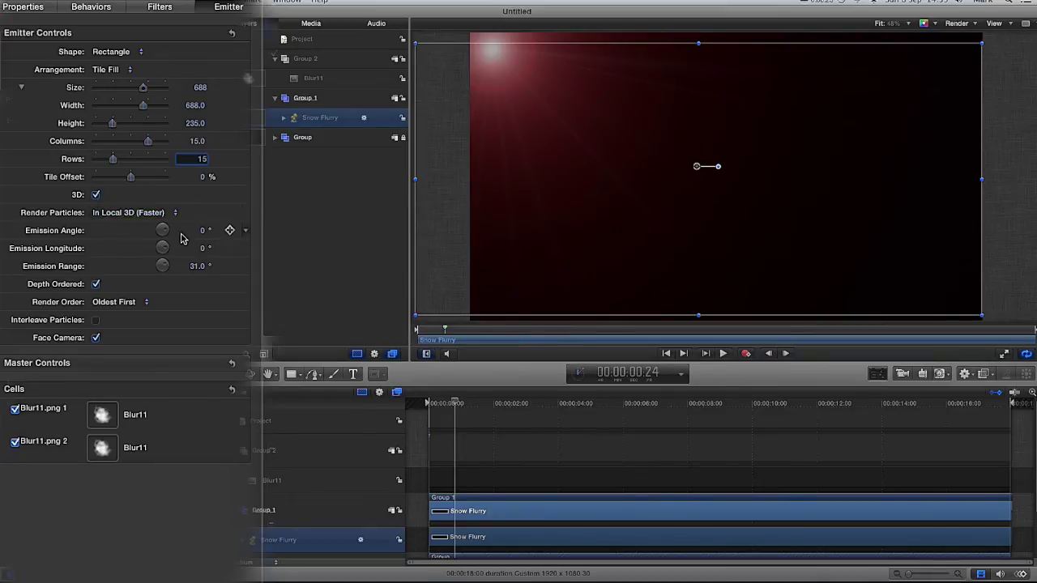
pyautogui.click(206, 232)
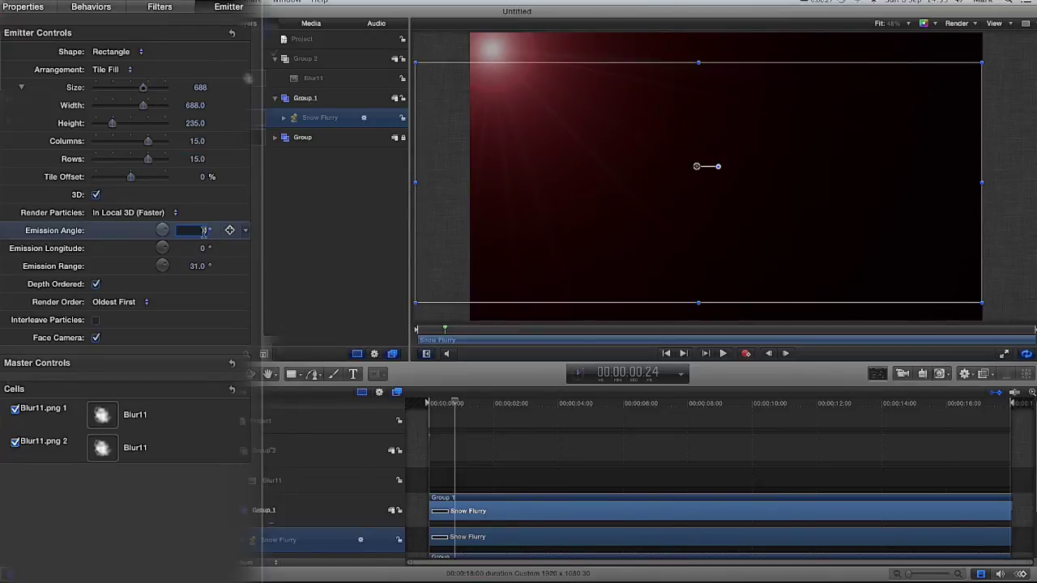
pyautogui.press('Tab')
pyautogui.write('360')
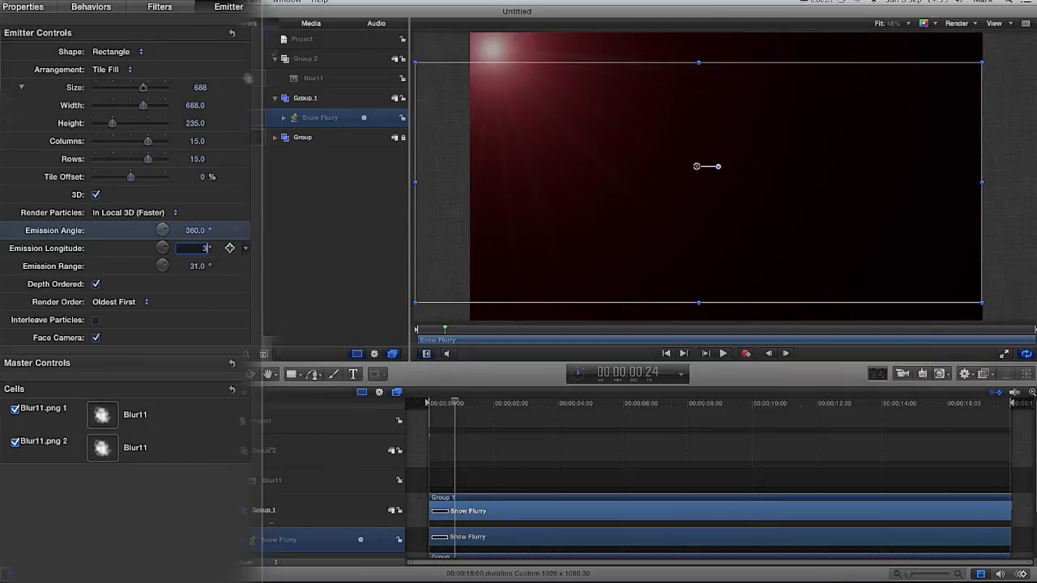
pyautogui.click(199, 266)
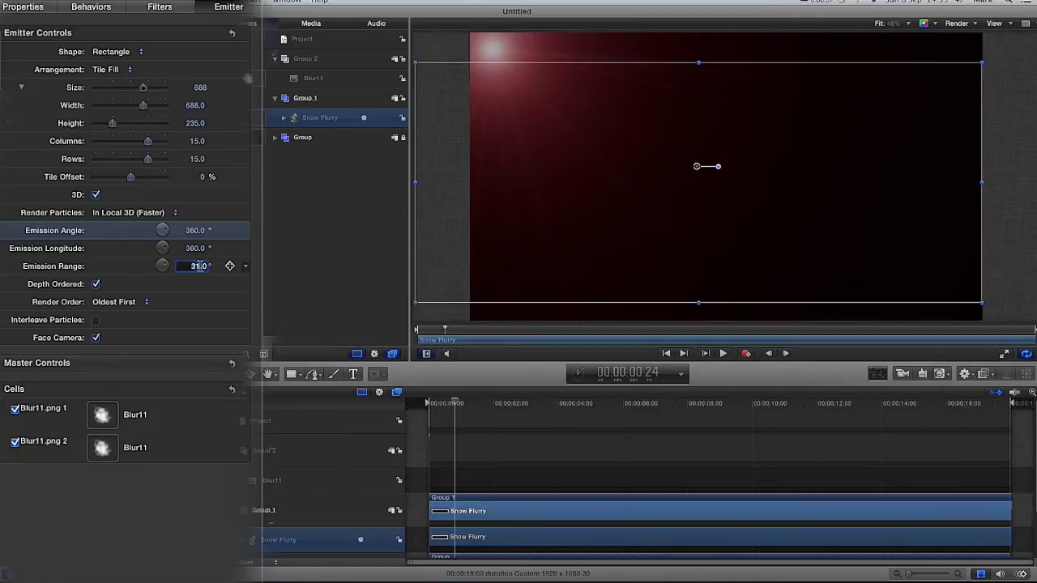
pyautogui.write('250')
pyautogui.click(197, 326)
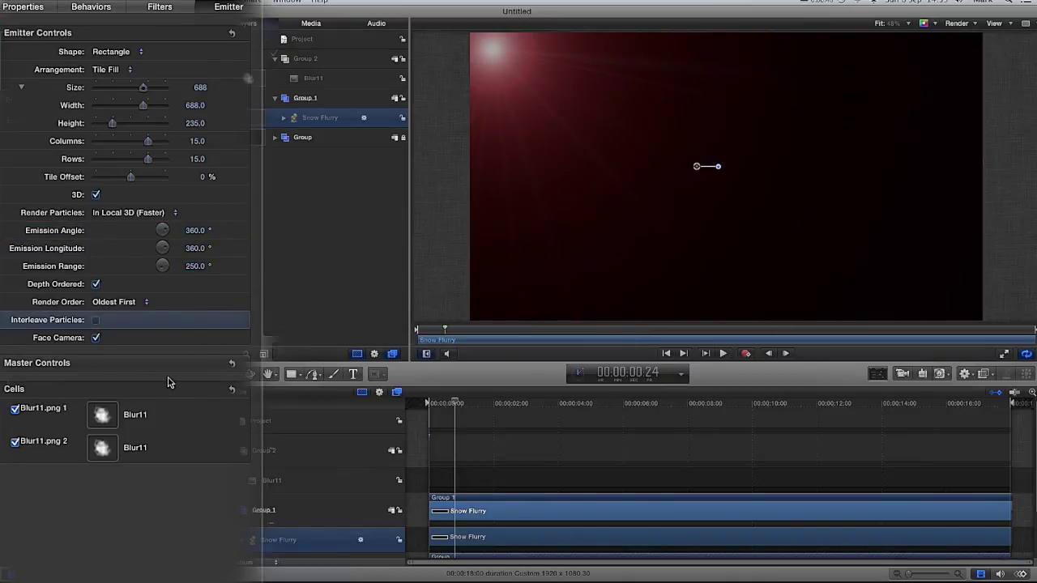
# In Master Controls, set birth rate 200%, initial number 30% and life 200%.
pyautogui.moveTo(76, 364)
pyautogui.click(211, 366)
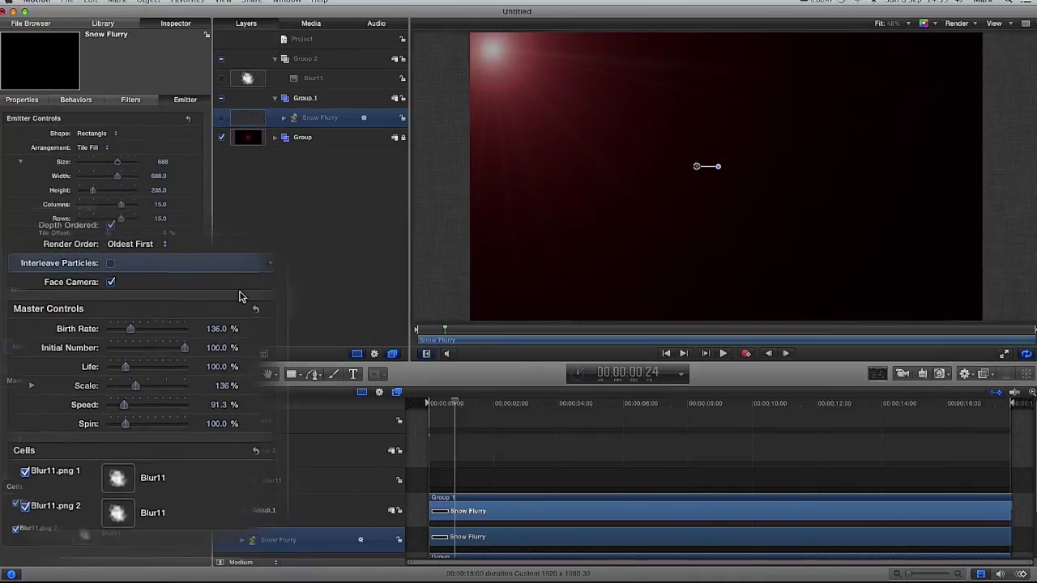
pyautogui.click(219, 332)
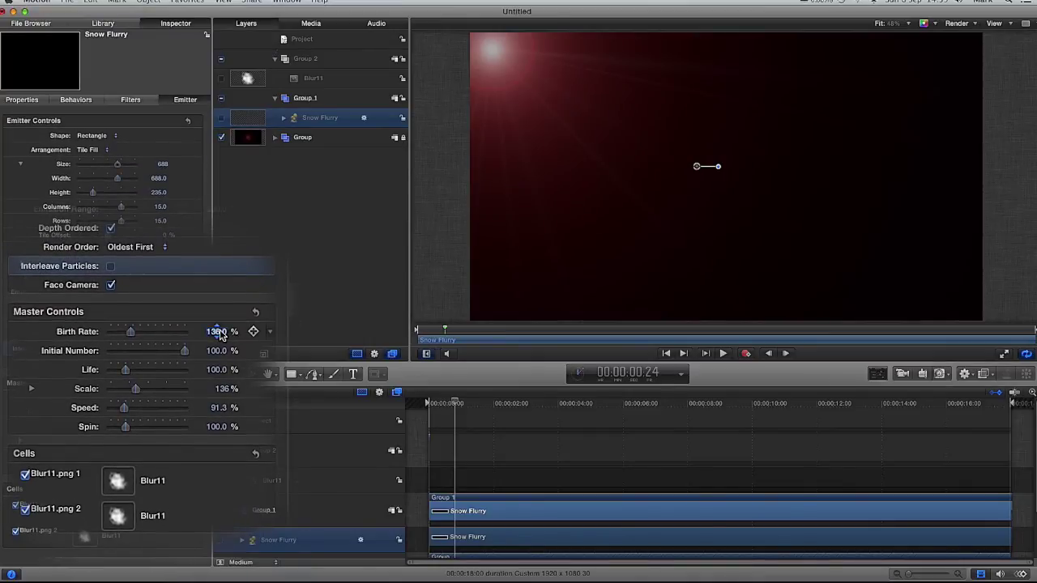
pyautogui.write('200')
pyautogui.click(221, 351)
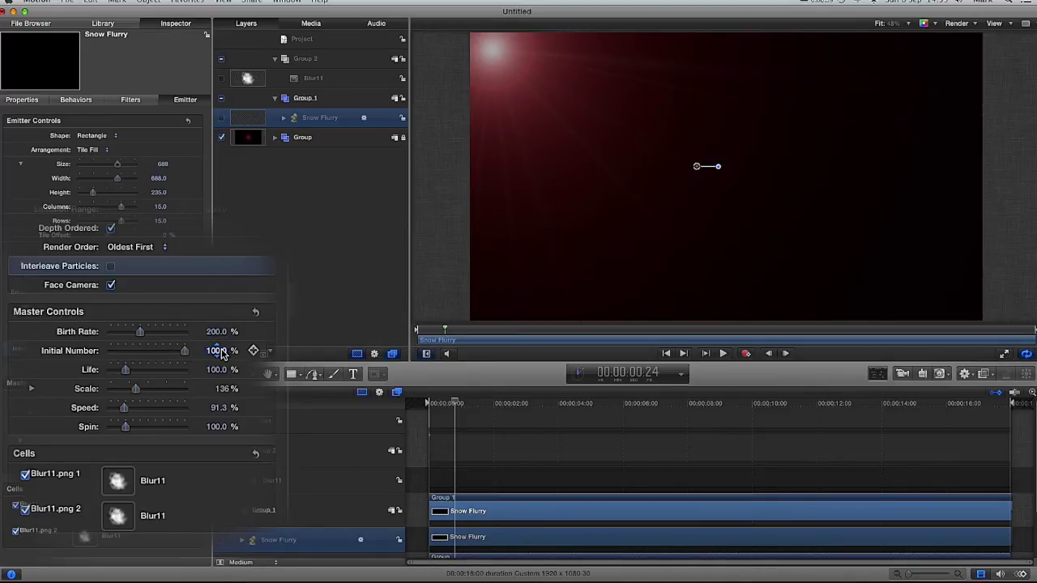
pyautogui.write('30')
pyautogui.click(217, 370)
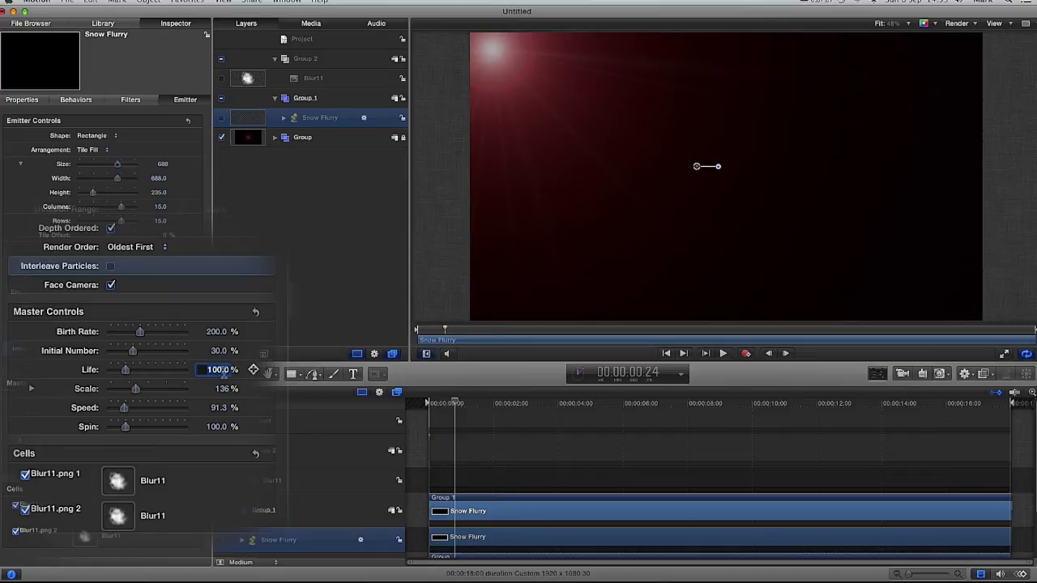
pyautogui.write('300')
pyautogui.press('BackSpace')
pyautogui.press('BackSpace')
pyautogui.press('BackSpace')
pyautogui.write('200')
# Set particle scale 6%, speed 0.5% and spin 50%, then move the playhead near the start.
pyautogui.click(220, 389)
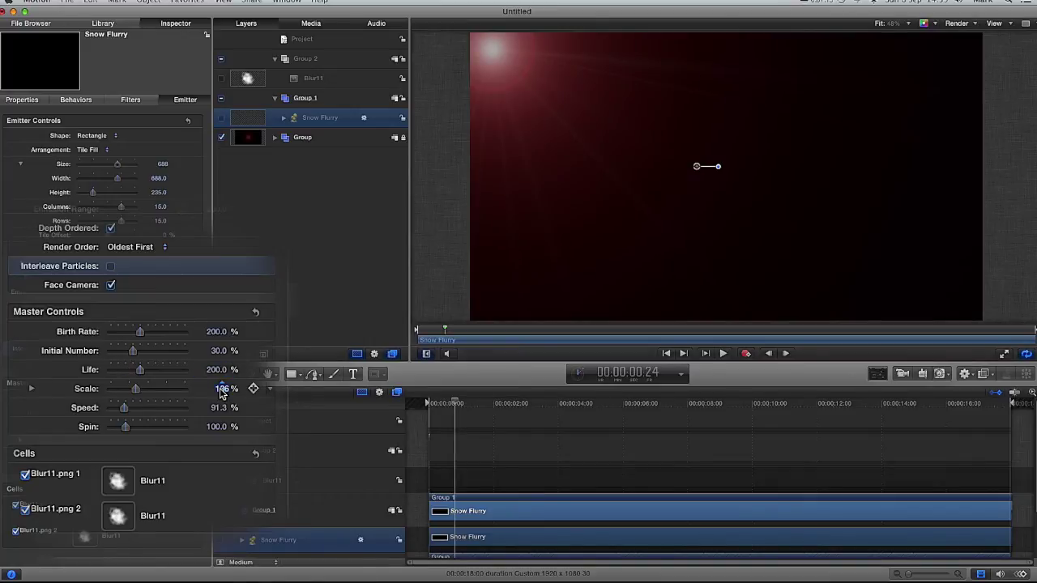
pyautogui.write('6')
pyautogui.click(223, 408)
pyautogui.write('0')
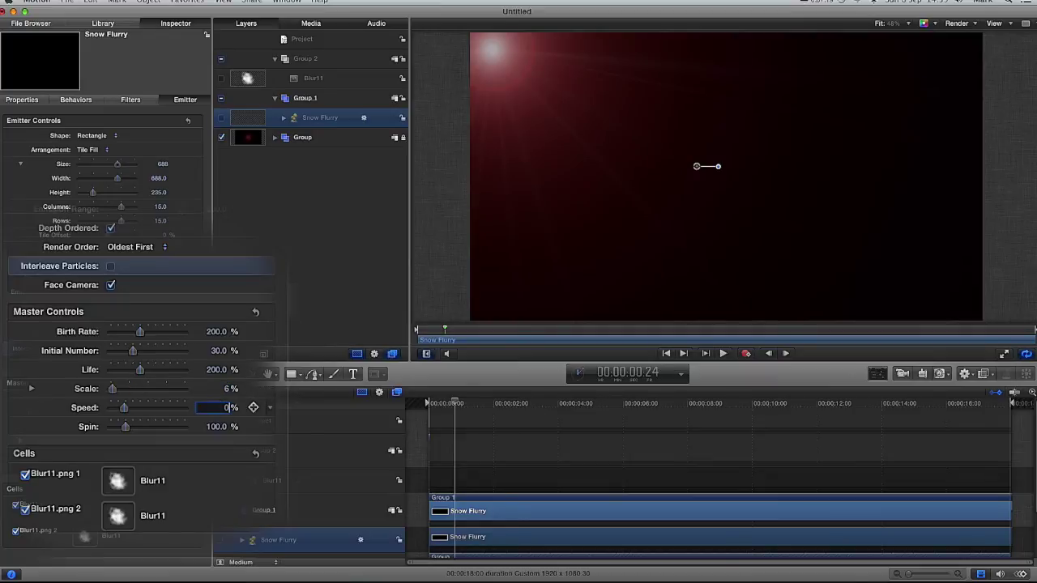
pyautogui.write('.5')
pyautogui.click(219, 428)
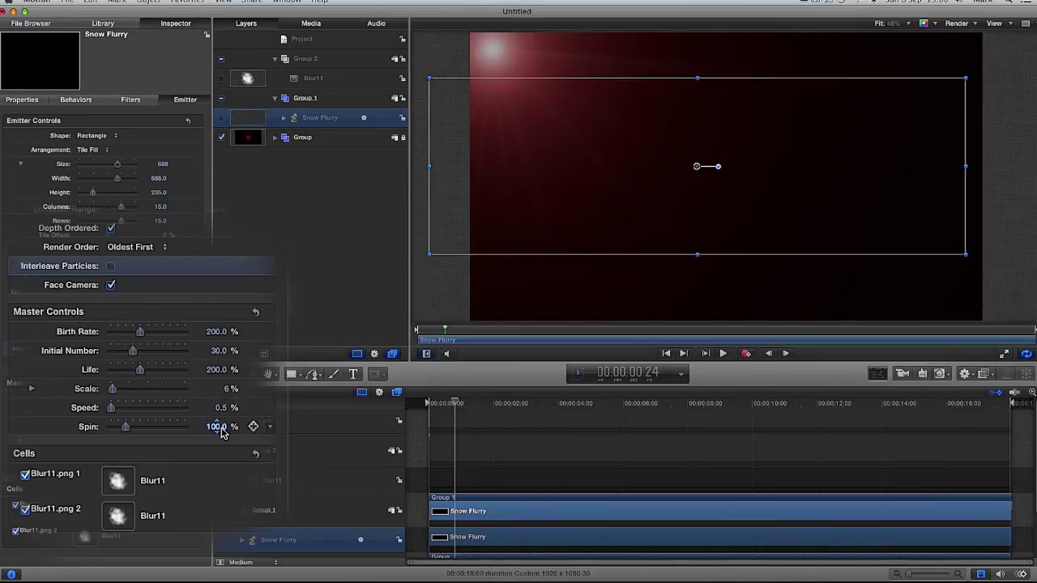
pyautogui.write('50')
pyautogui.click(219, 408)
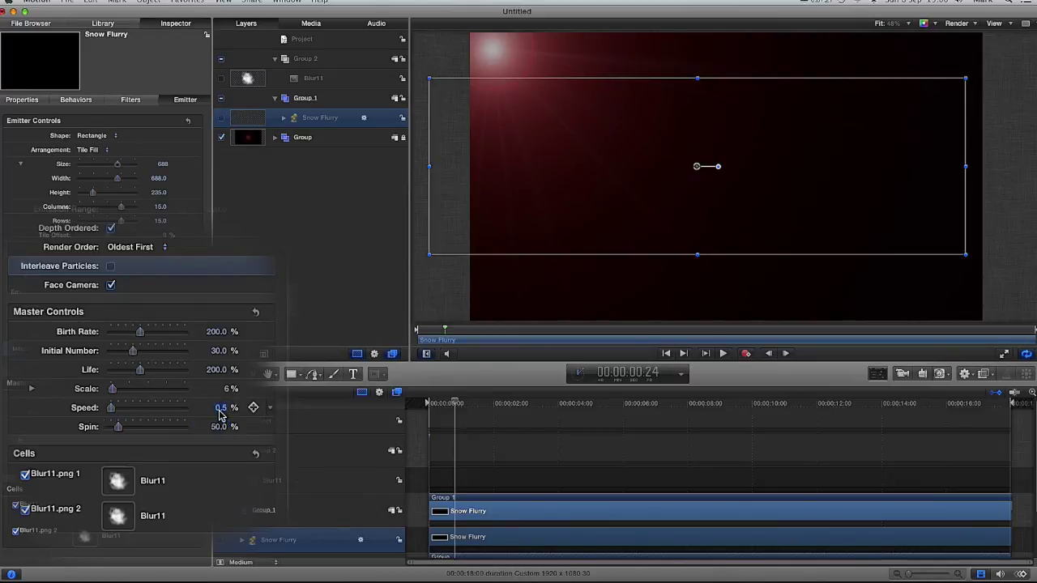
pyautogui.click(227, 390)
pyautogui.click(220, 427)
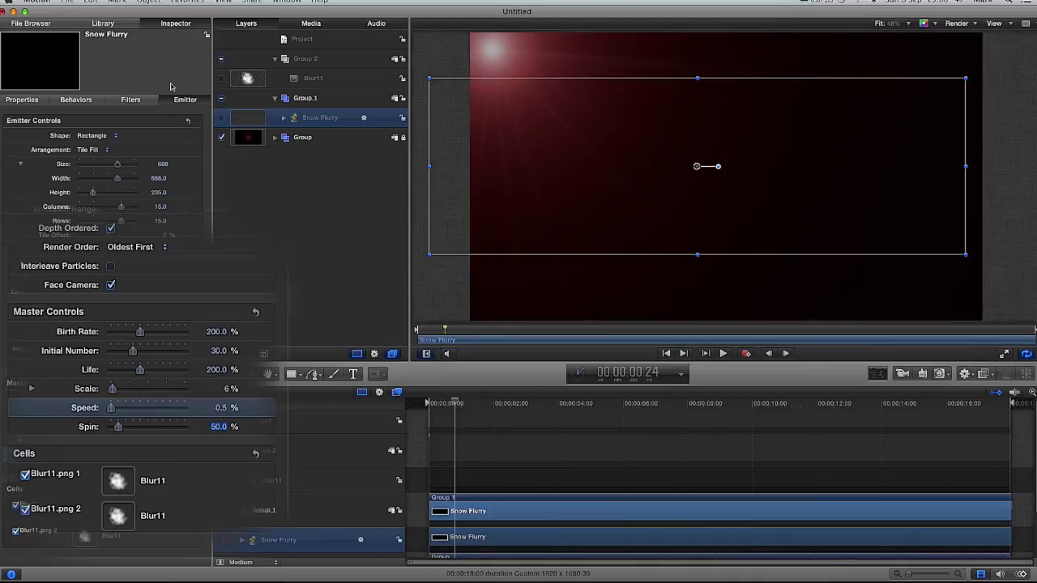
pyautogui.click(35, 101)
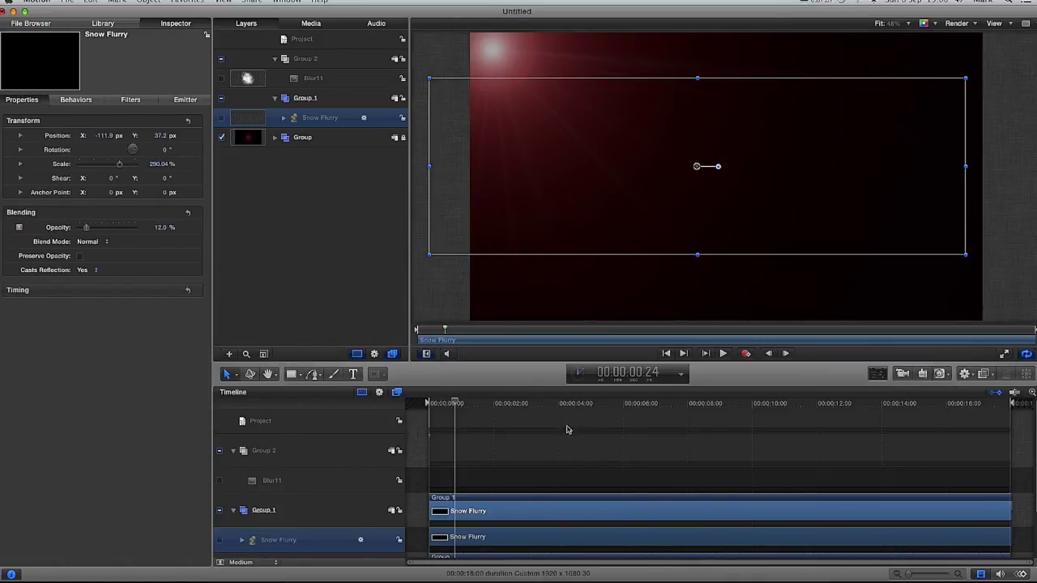
pyautogui.moveTo(456, 403); pyautogui.dragTo(550, 403)
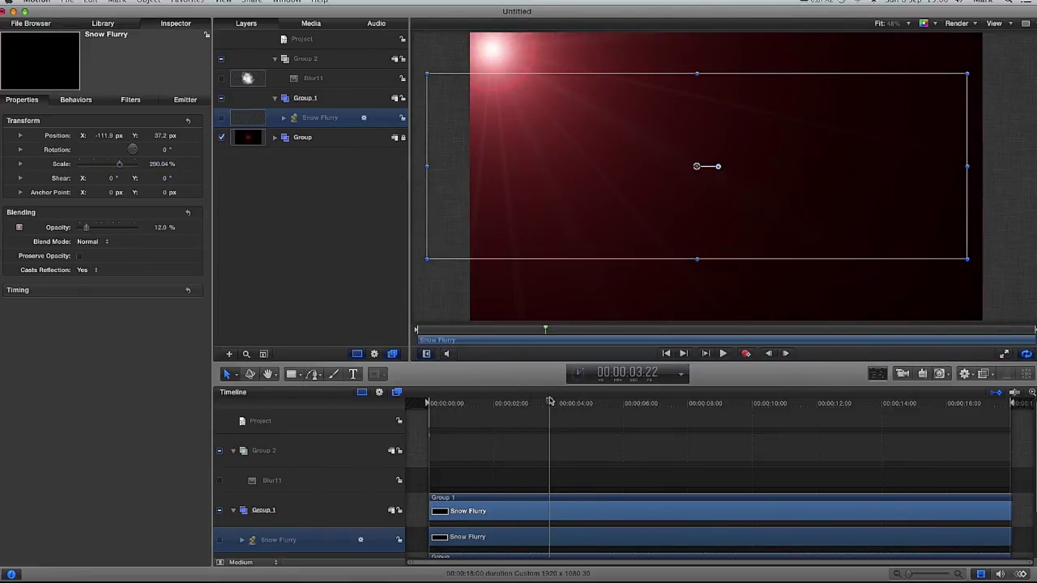
# Enable the Snow Flurry and Group.1 layers so faint dust specks appear over the red flare.
pyautogui.click(222, 119)
pyautogui.moveTo(554, 403); pyautogui.dragTo(754, 404)
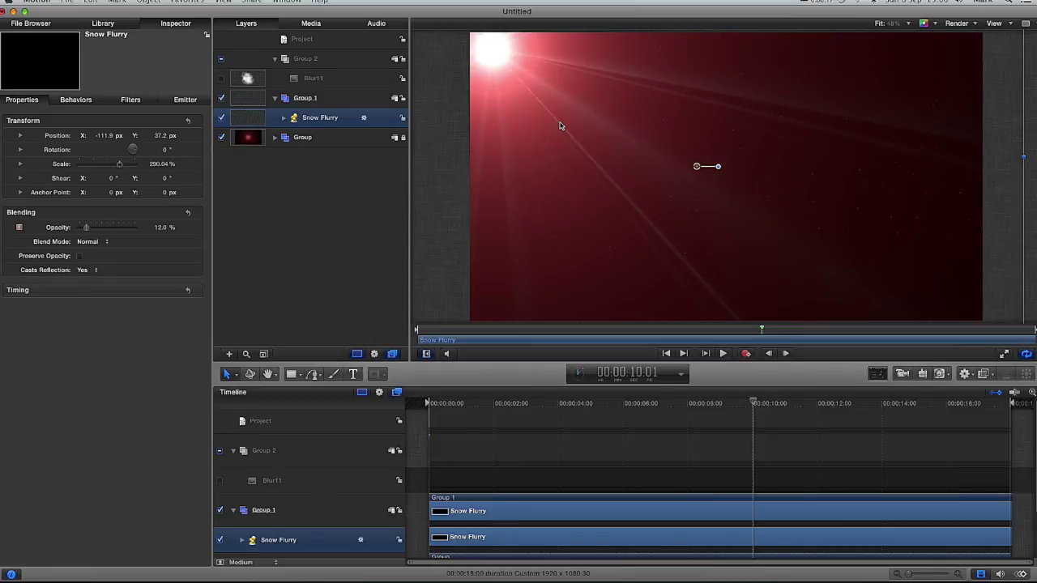
pyautogui.click(185, 100)
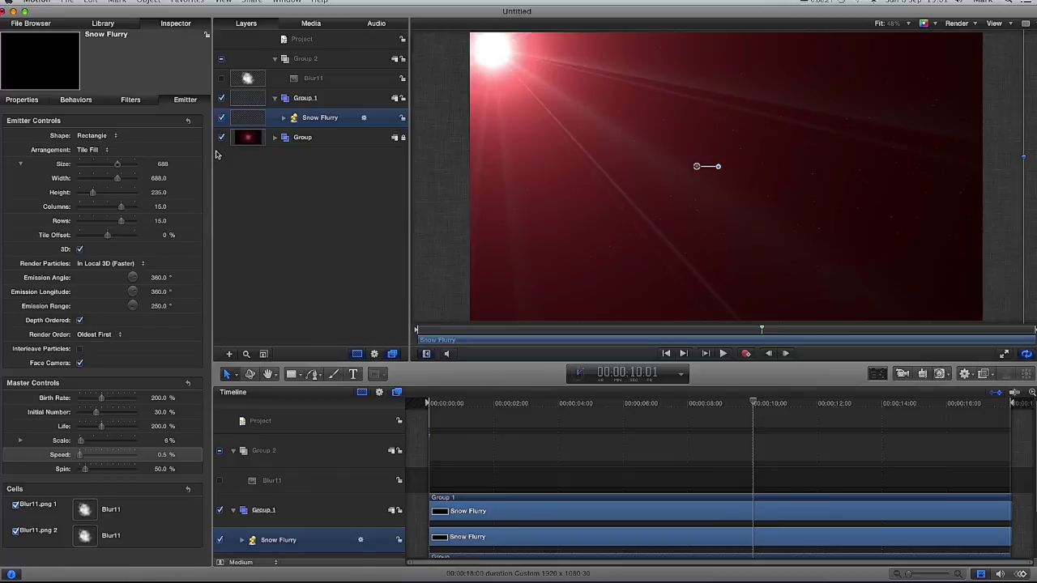